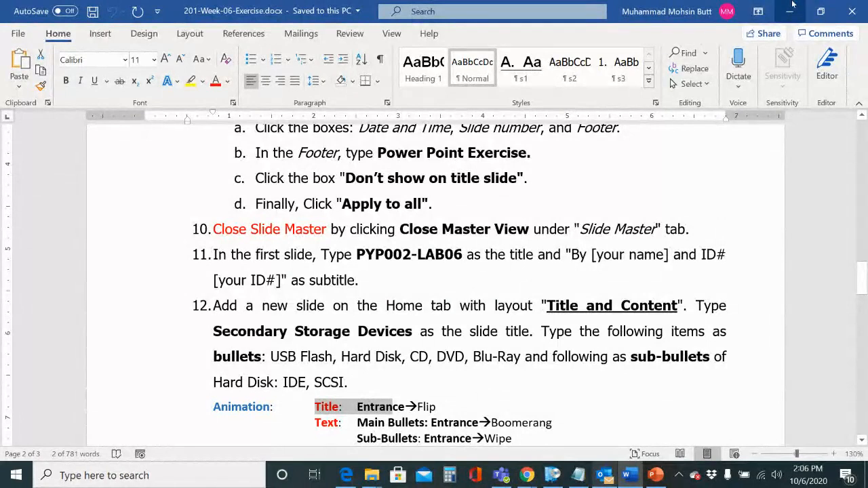
- Switch to PowerPoint and add the Flip entrance animation to the "Secondary Storage Devices" title on slide 2
{"action": "key", "text": "alt+Tab"}
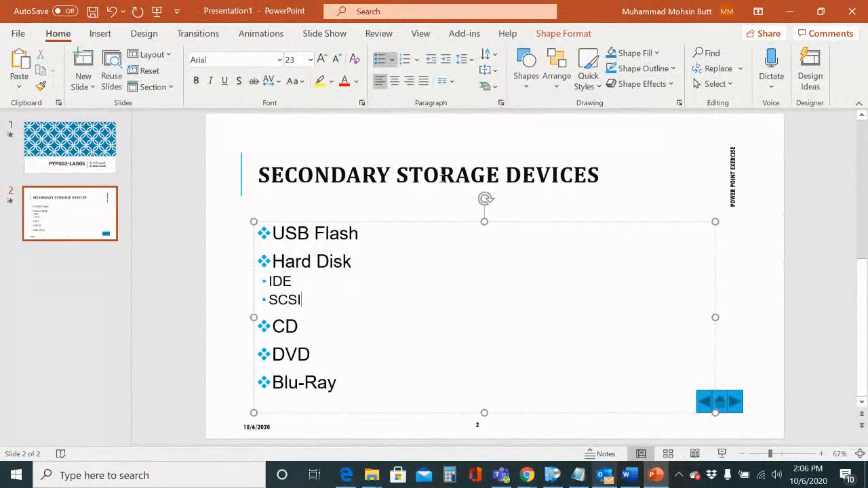
{"action": "left_click", "coordinate": [441, 178]}
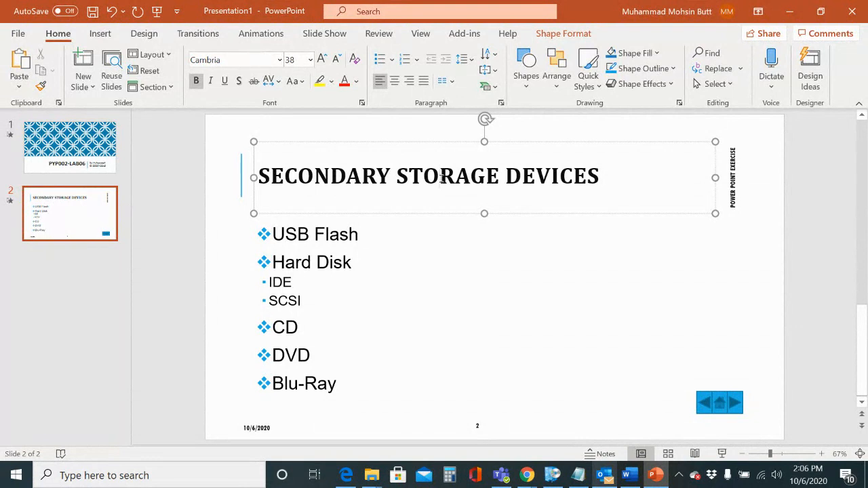
{"action": "left_click", "coordinate": [261, 33]}
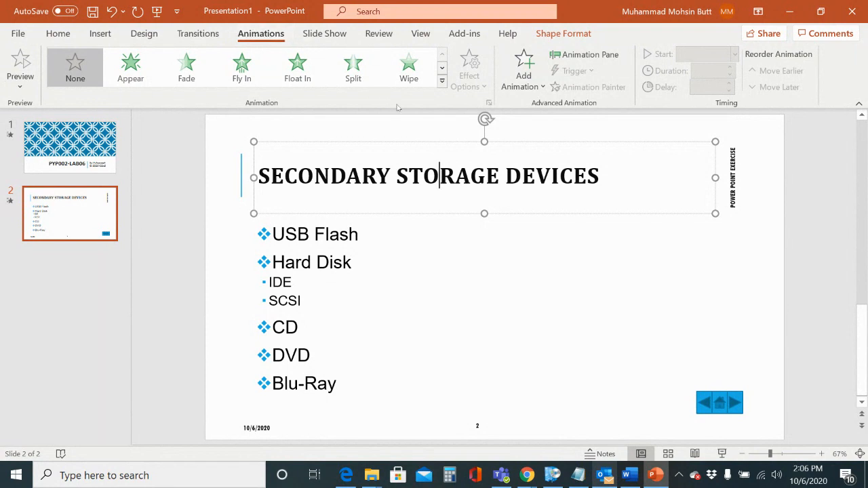
{"action": "left_click", "coordinate": [526, 83]}
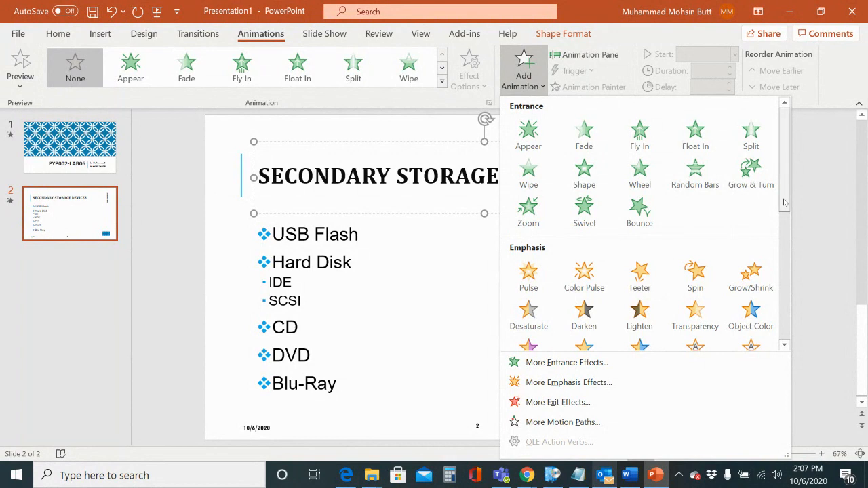
{"action": "mouse_move", "coordinate": [784, 202]}
{"action": "left_mouse_down"}
{"action": "mouse_move", "coordinate": [785, 342]}
{"action": "mouse_move", "coordinate": [783, 202]}
{"action": "left_mouse_up"}
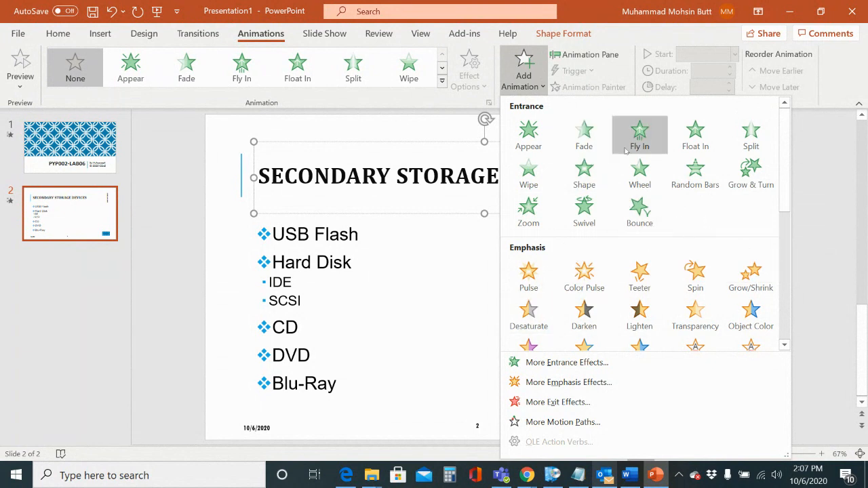
{"action": "left_click", "coordinate": [541, 370]}
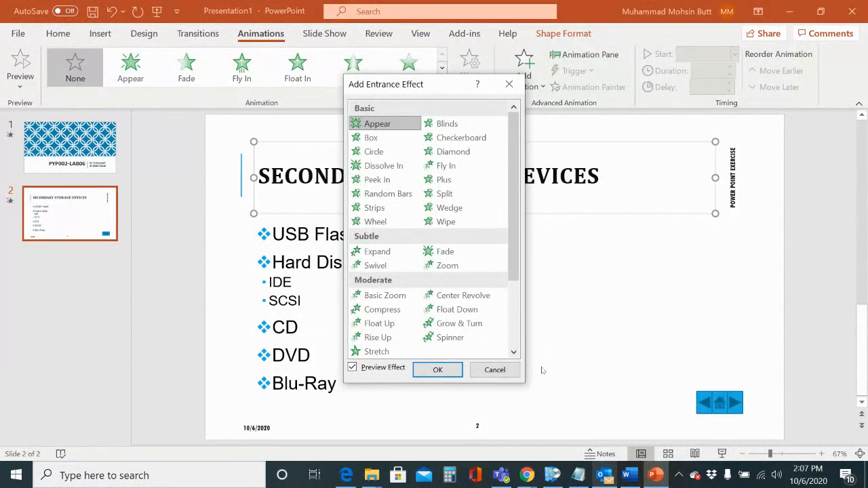
{"action": "key", "text": "f"}
{"action": "key", "text": "f"}
{"action": "key", "text": "f"}
{"action": "key", "text": "f"}
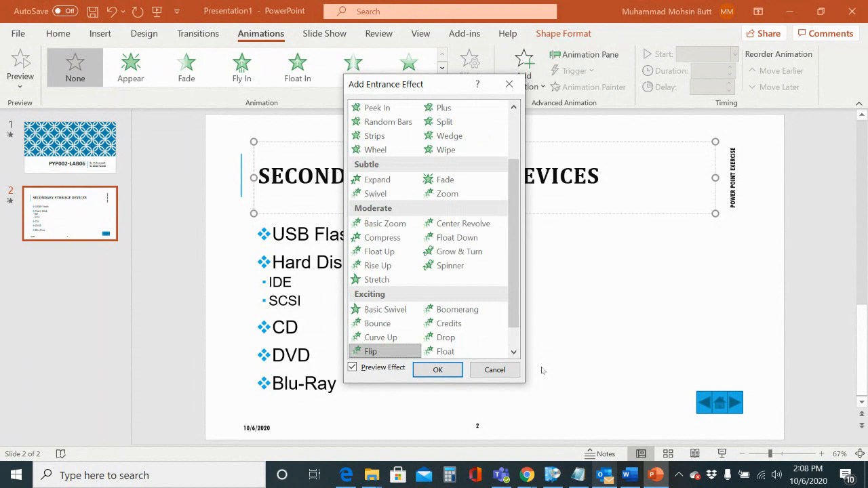
{"action": "left_click", "coordinate": [438, 370]}
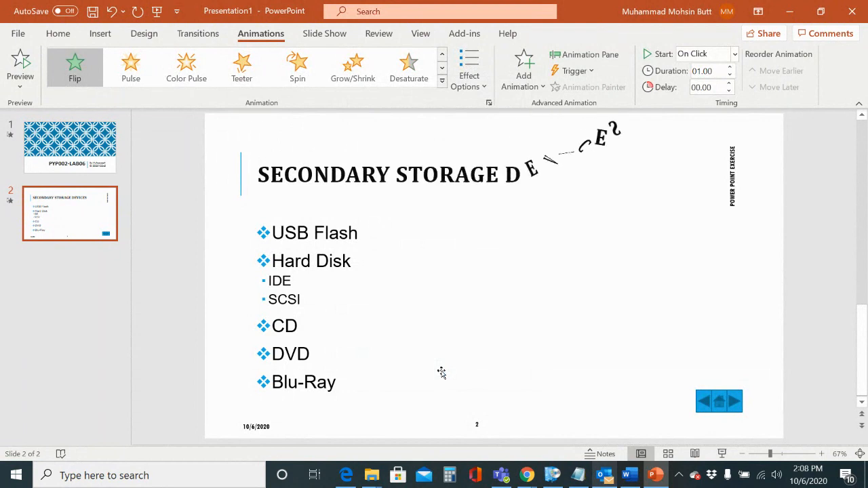
- Check the required entrance effect for the main bullets in the Word exercise document, and return to PowerPoint
{"action": "left_click", "coordinate": [313, 261]}
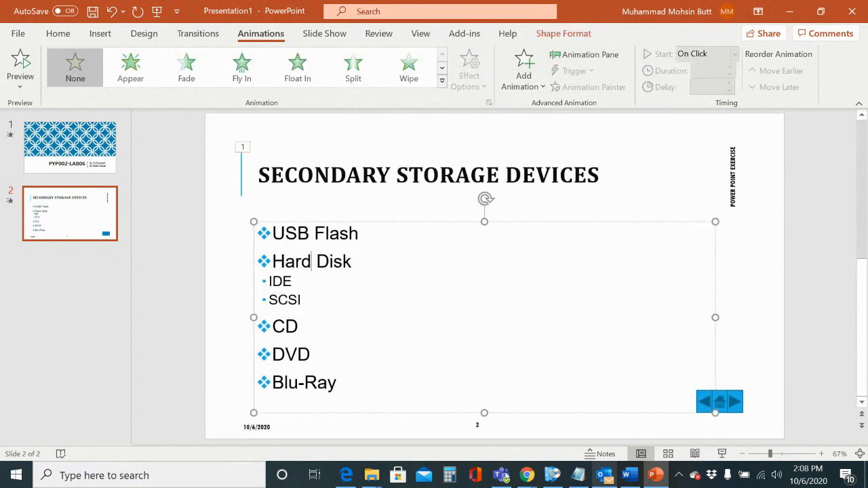
{"action": "left_click", "coordinate": [640, 477]}
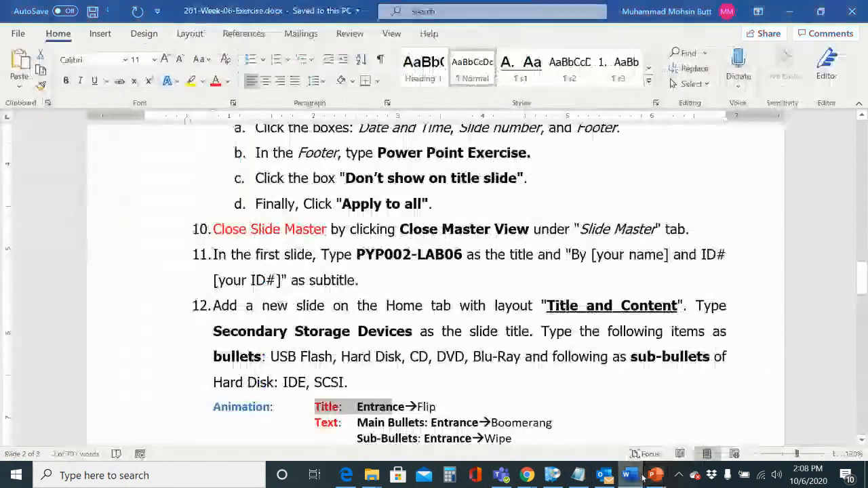
{"action": "double_click", "coordinate": [444, 426]}
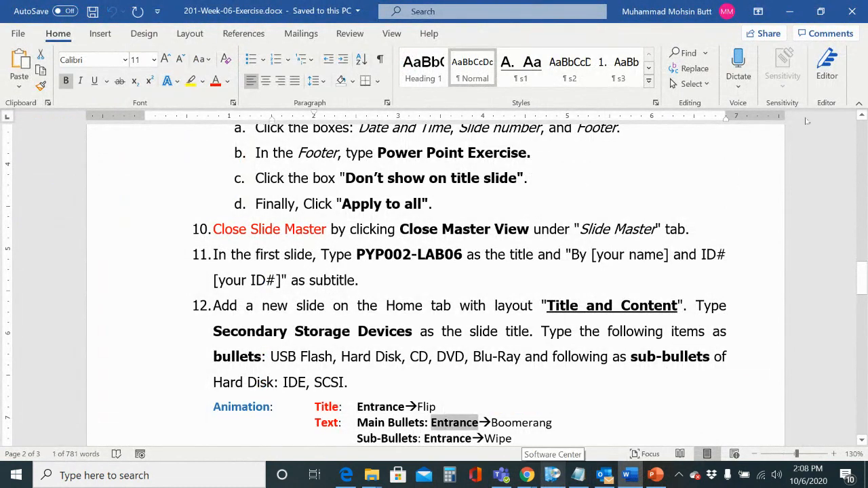
{"action": "left_click", "coordinate": [790, 12]}
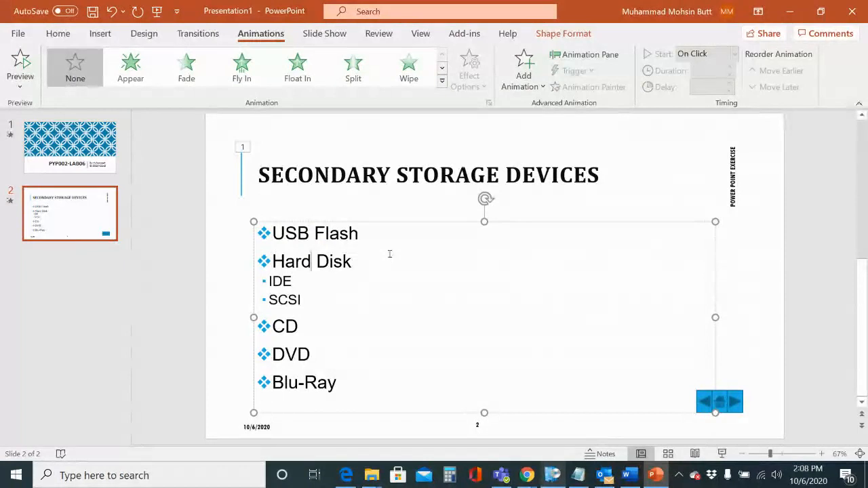
- Add the Boomerang entrance animation to the main bullets USB Flash, Hard Disk, CD, DVD and Blu-Ray together
{"action": "left_click_drag", "start_coordinate": [375, 261], "coordinate": [273, 233]}
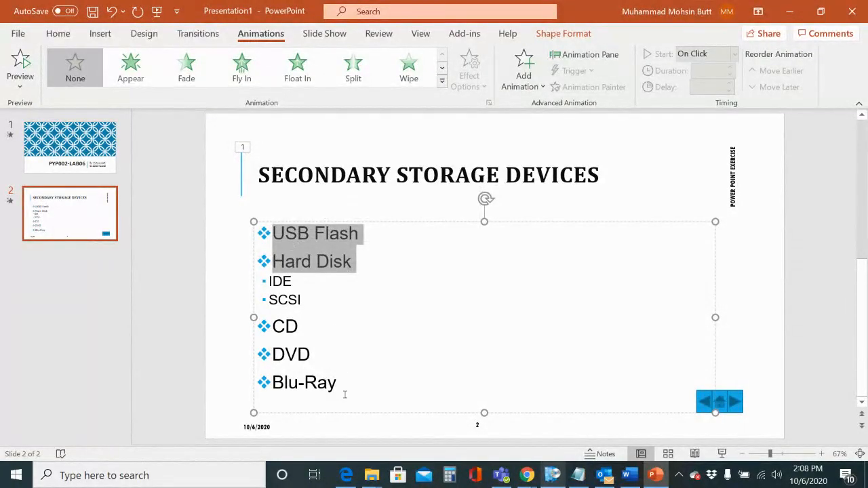
{"action": "left_click_drag", "start_coordinate": [342, 388], "coordinate": [270, 327]}
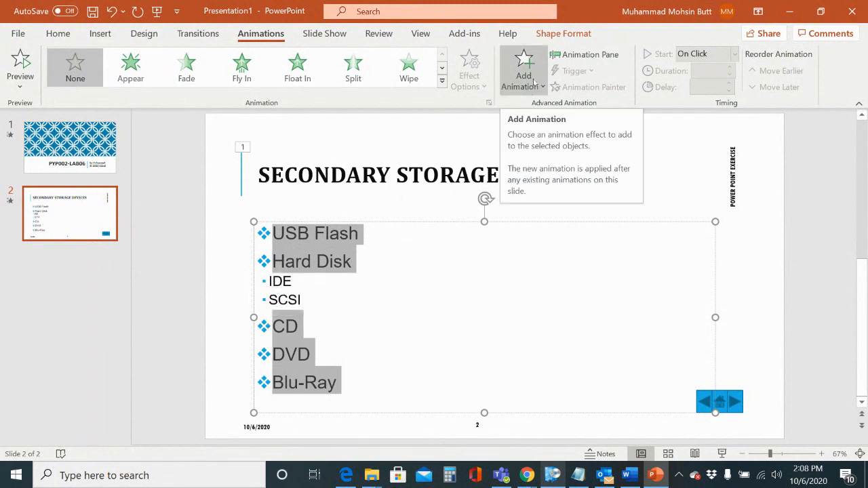
{"action": "left_click", "coordinate": [533, 82]}
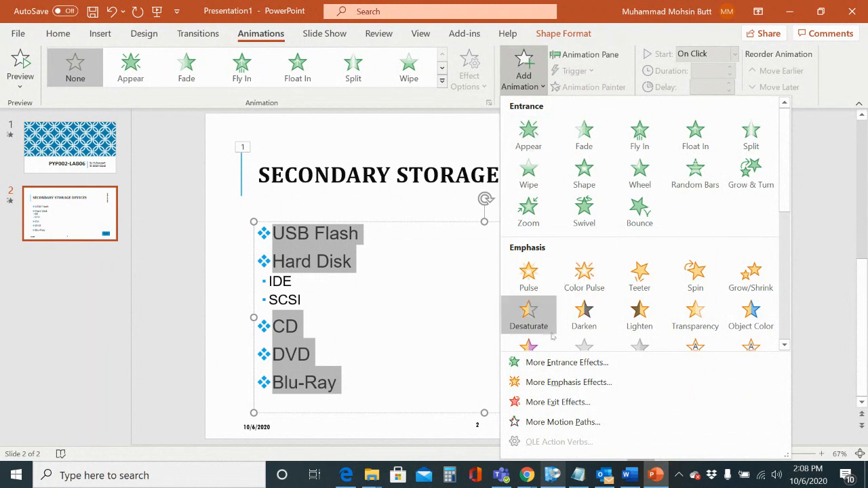
{"action": "left_click", "coordinate": [549, 363]}
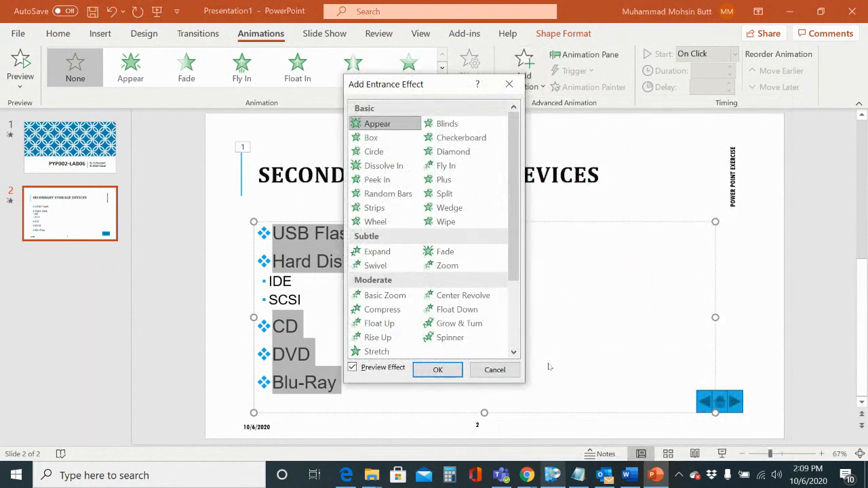
{"action": "key", "text": "b"}
{"action": "key", "text": "b"}
{"action": "key", "text": "b"}
{"action": "key", "text": "b"}
{"action": "key", "text": "b"}
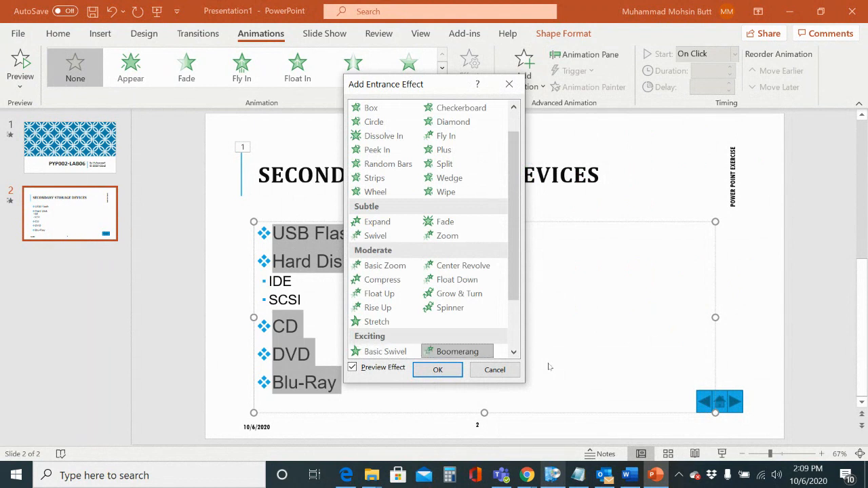
{"action": "left_click", "coordinate": [437, 369]}
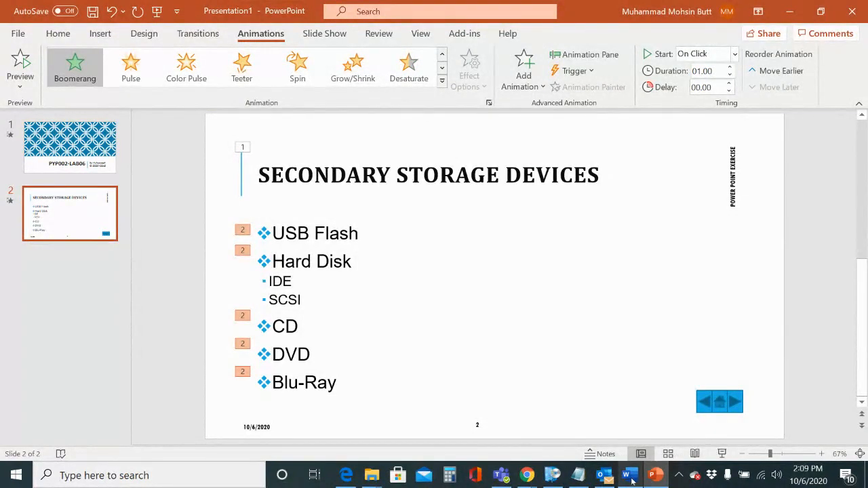
- Add the Wipe entrance animation to the IDE and SCSI sub-bullets, as the Word exercise document specifies
{"action": "left_click", "coordinate": [630, 475]}
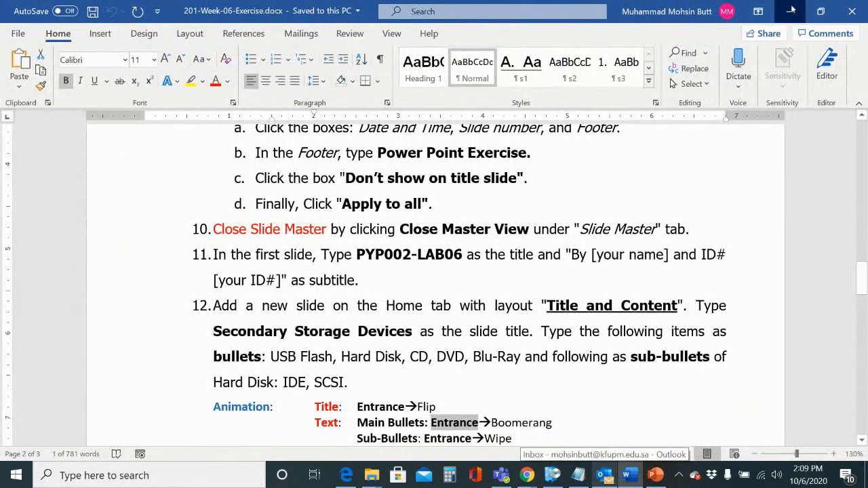
{"action": "left_click", "coordinate": [791, 11]}
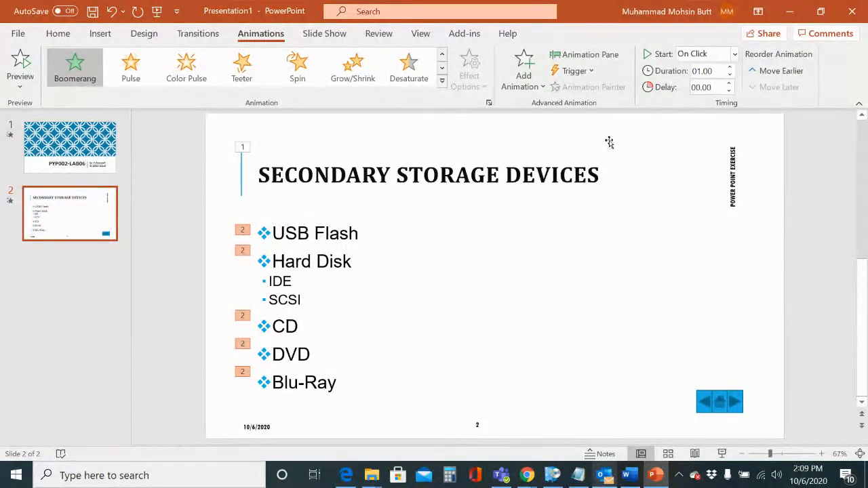
{"action": "left_click", "coordinate": [278, 232]}
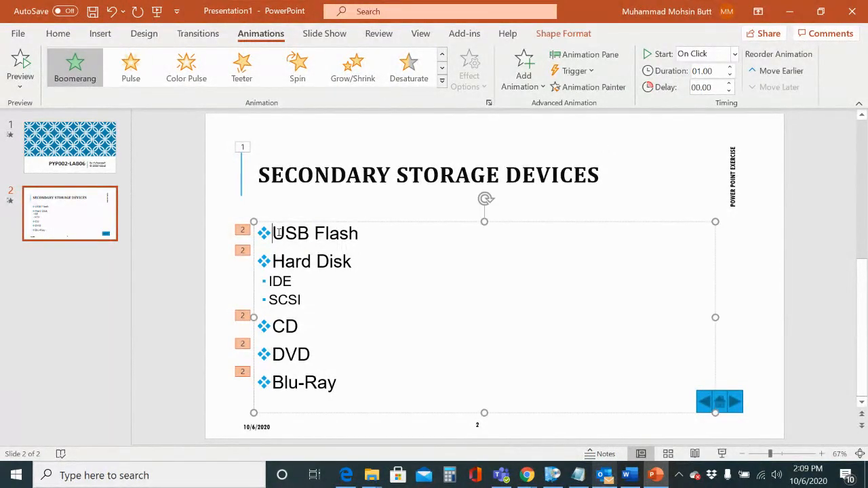
{"action": "left_click_drag", "start_coordinate": [278, 232], "coordinate": [353, 261]}
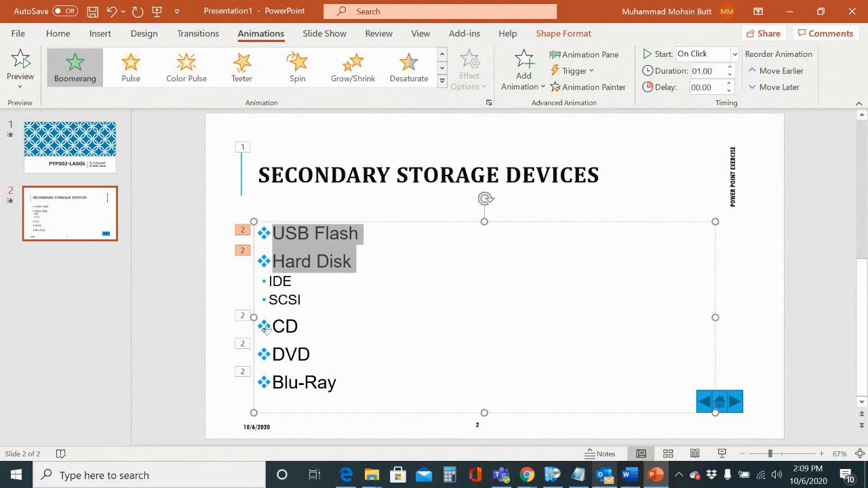
{"action": "left_click_drag", "start_coordinate": [273, 326], "coordinate": [342, 386]}
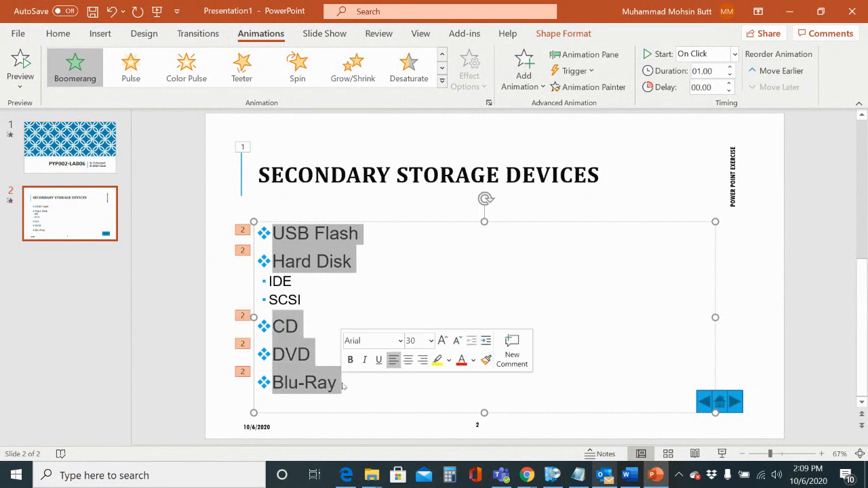
{"action": "left_click", "coordinate": [303, 299]}
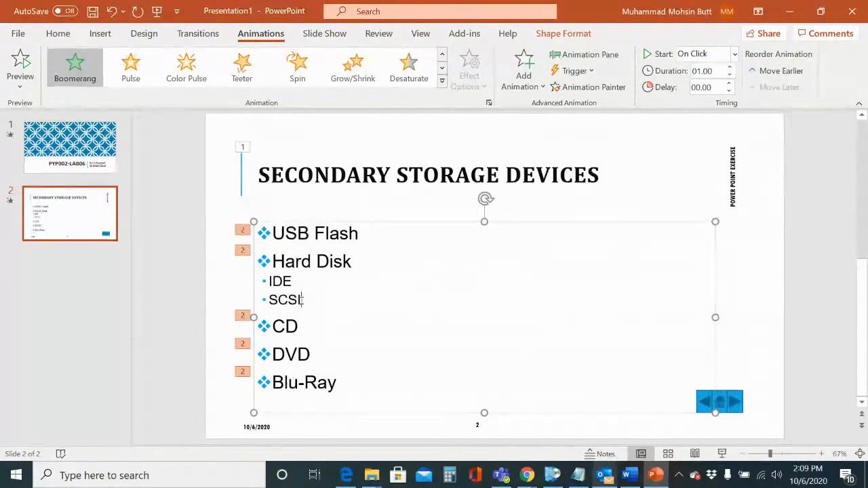
{"action": "left_click_drag", "start_coordinate": [303, 299], "coordinate": [272, 290]}
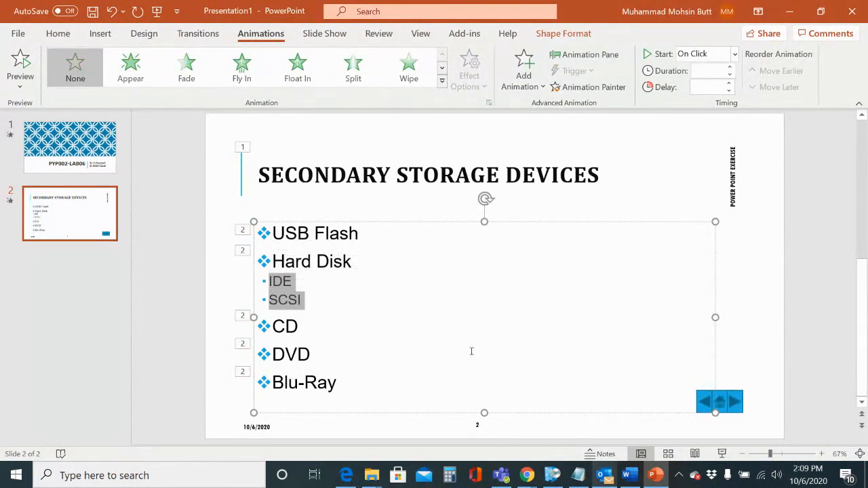
{"action": "left_click", "coordinate": [628, 478]}
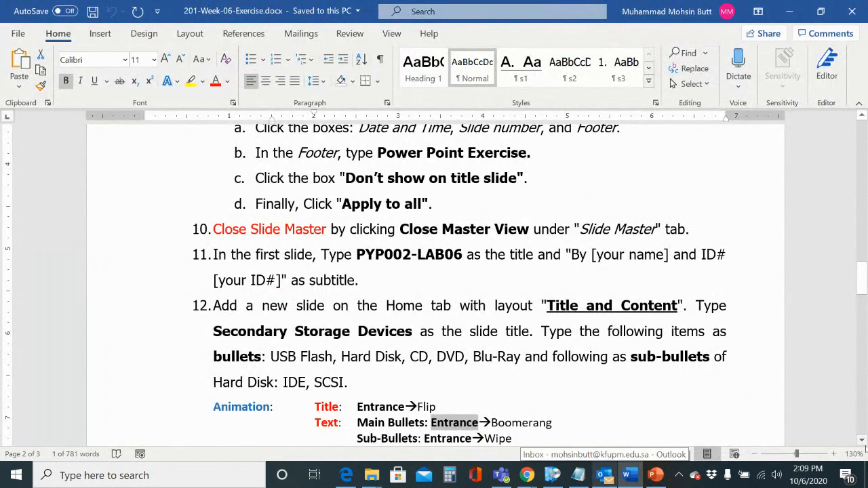
{"action": "scroll", "coordinate": [465, 405], "scroll_direction": "down", "scroll_amount": 2}
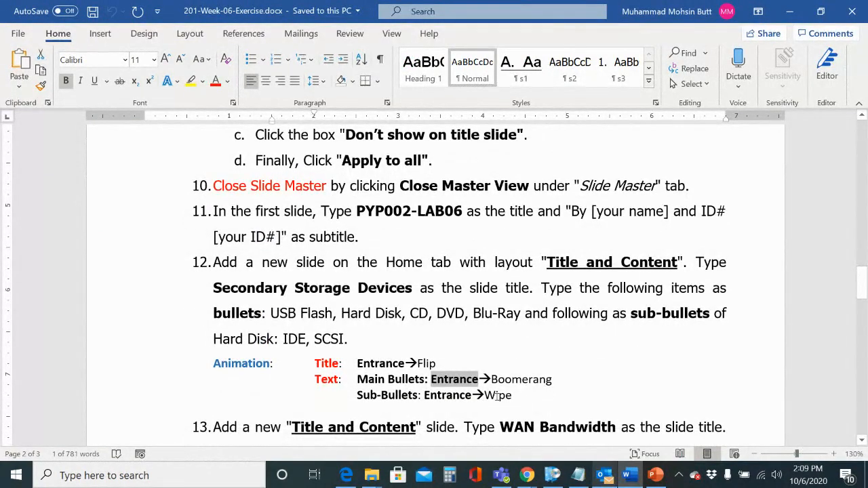
{"action": "key", "text": "alt+Tab"}
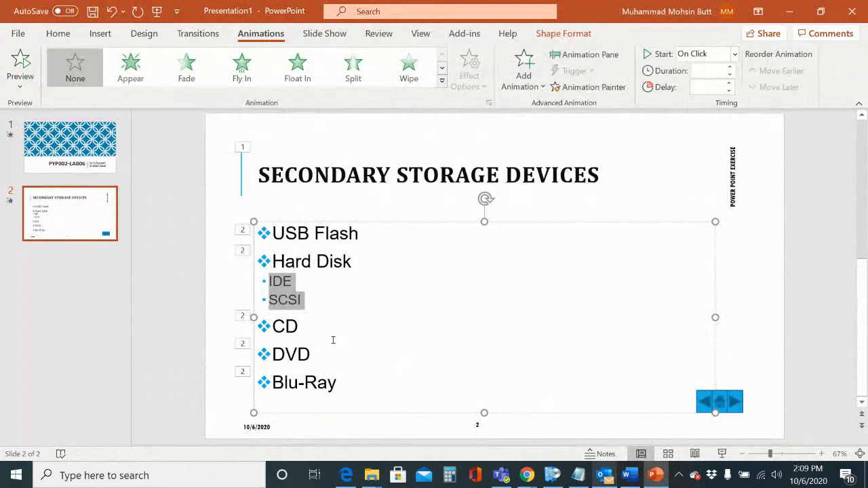
{"action": "left_click", "coordinate": [534, 85]}
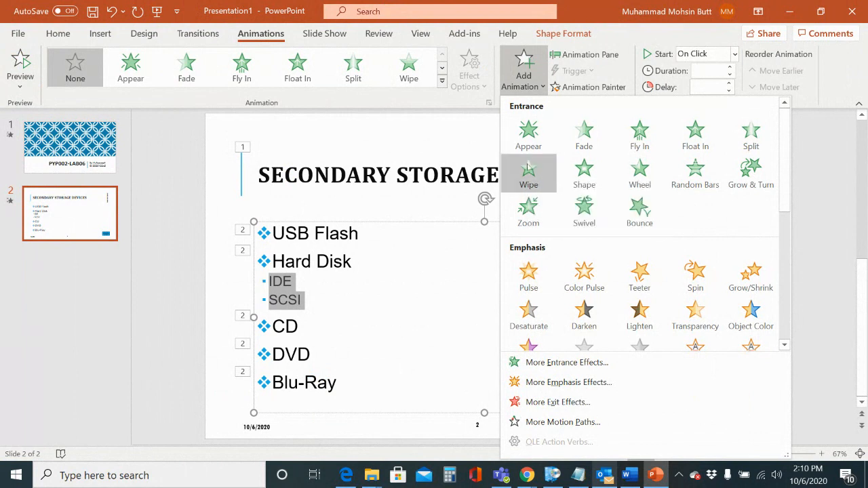
{"action": "left_click", "coordinate": [528, 167]}
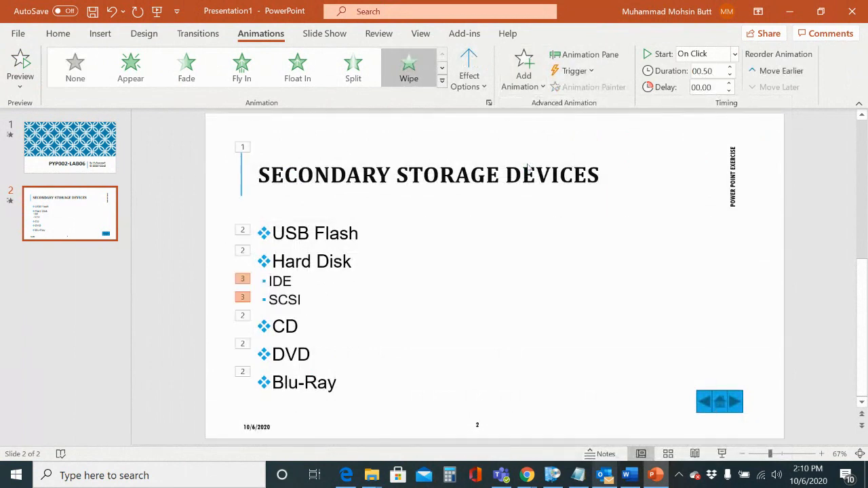
- Add a Title and Content slide after slide 2, and switch to the Word exercise document for its instructions
{"action": "left_click", "coordinate": [298, 232]}
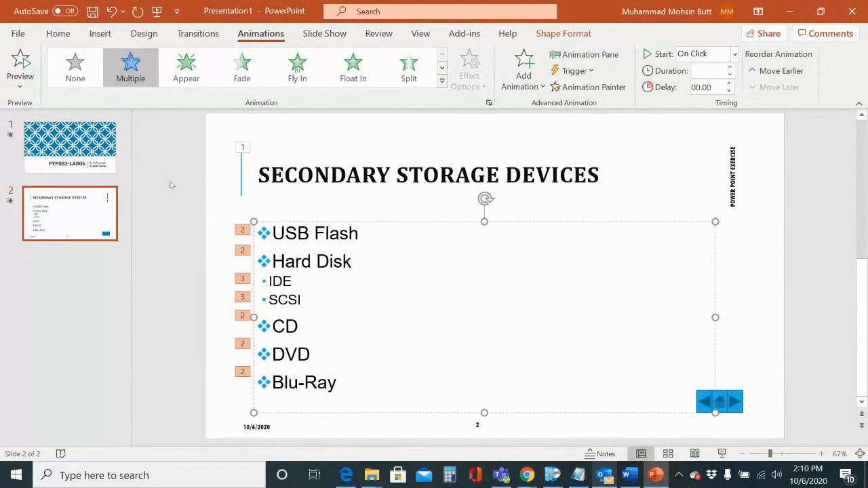
{"action": "left_click", "coordinate": [57, 34]}
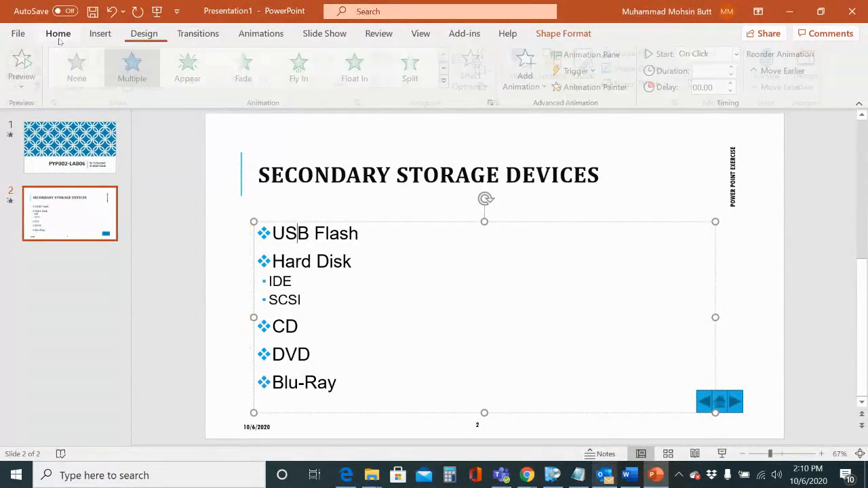
{"action": "left_click", "coordinate": [86, 88]}
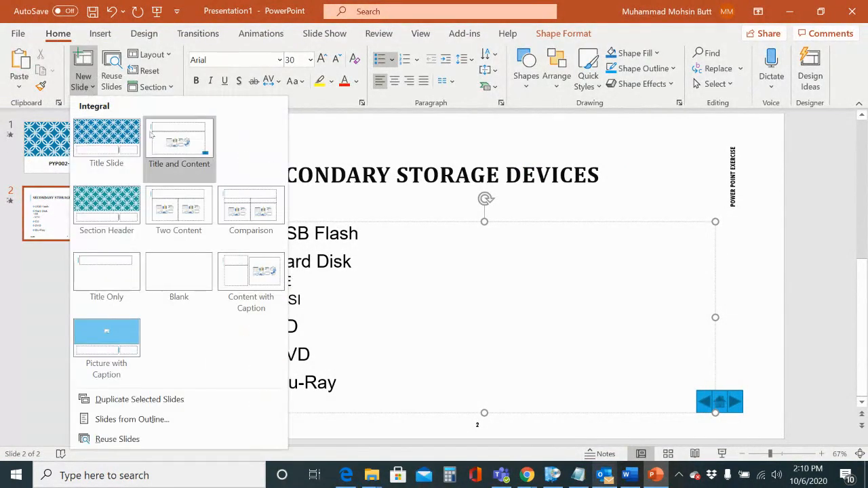
{"action": "left_click", "coordinate": [166, 145]}
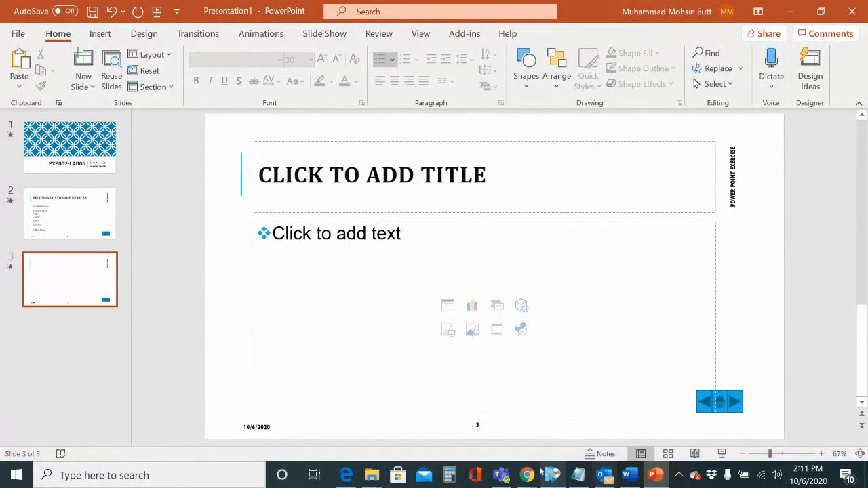
{"action": "left_click", "coordinate": [625, 478]}
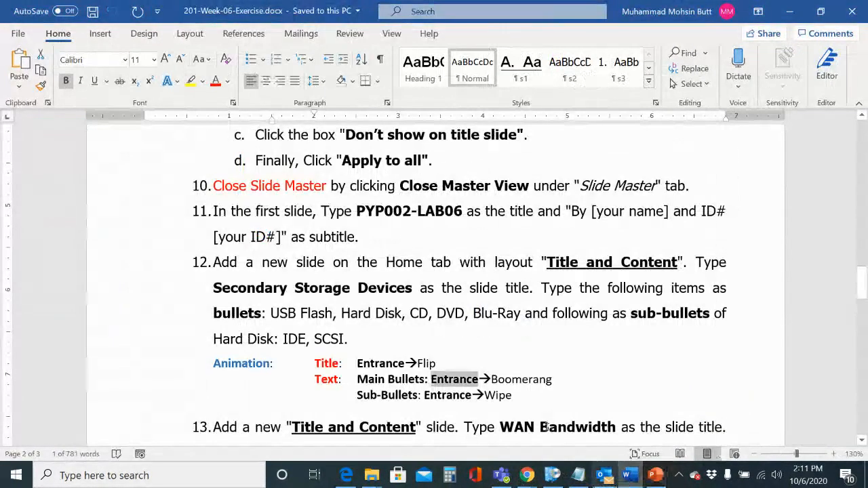
- Copy the title WAN Bandwidth from the Word exercise document into the title placeholder of slide 3 in PowerPoint
{"action": "left_click_drag", "start_coordinate": [539, 426], "coordinate": [604, 429]}
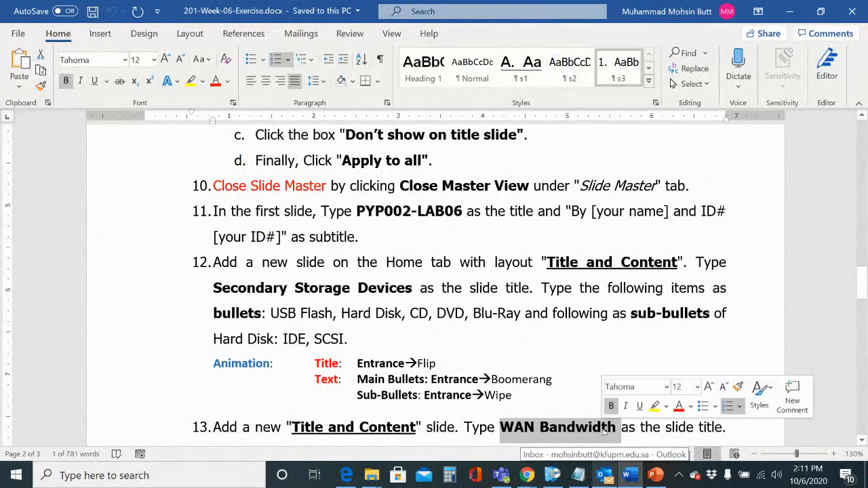
{"action": "key", "text": "alt+Tab"}
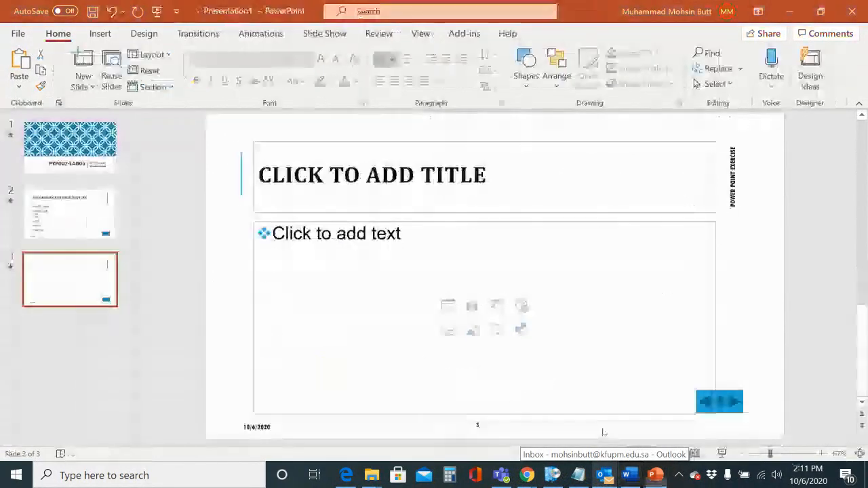
{"action": "left_click", "coordinate": [340, 172]}
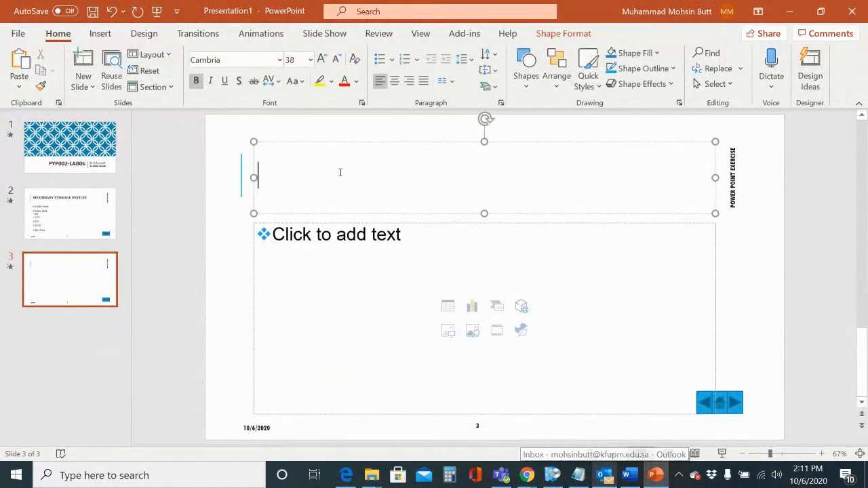
{"action": "right_click", "coordinate": [341, 172]}
{"action": "left_click", "coordinate": [432, 160]}
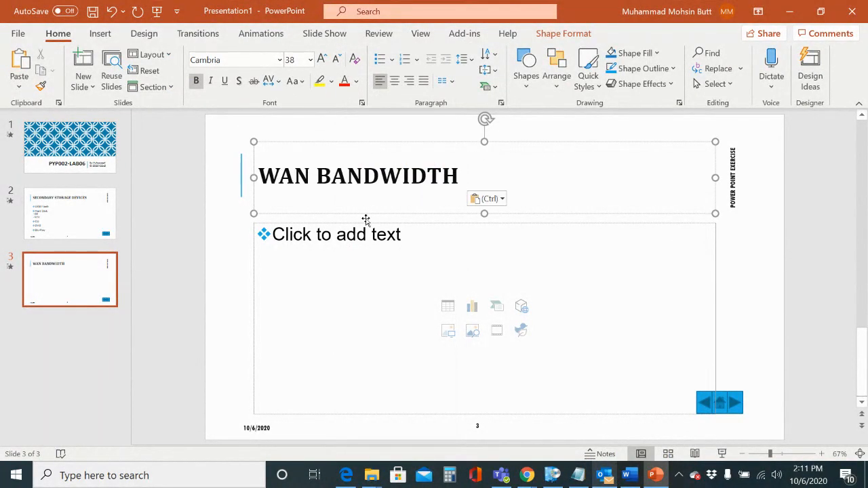
- Check the expected WAN Bandwidth slide on page 3 of 201-Week-06-Output.pdf in the browser, and return to PowerPoint
{"action": "left_click", "coordinate": [333, 249]}
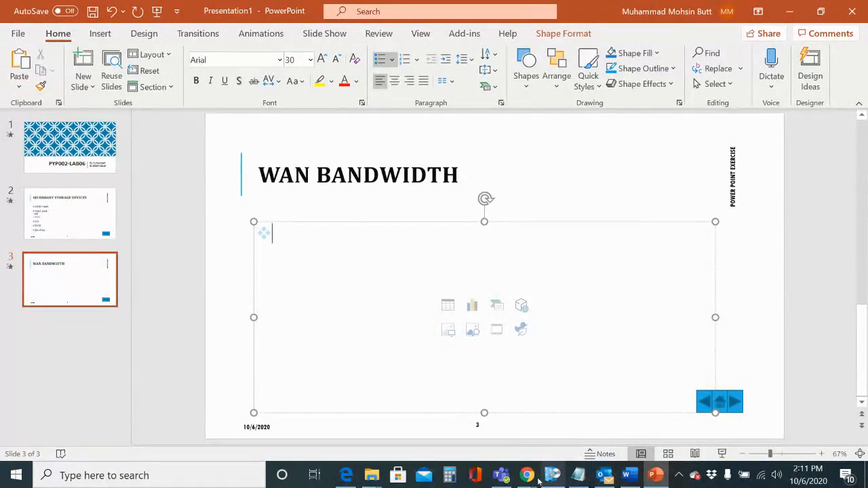
{"action": "left_click", "coordinate": [347, 476]}
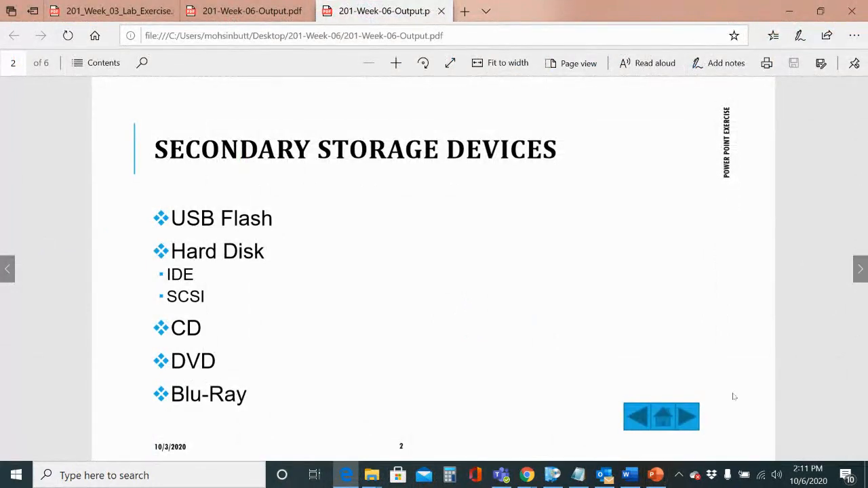
{"action": "left_click", "coordinate": [692, 425]}
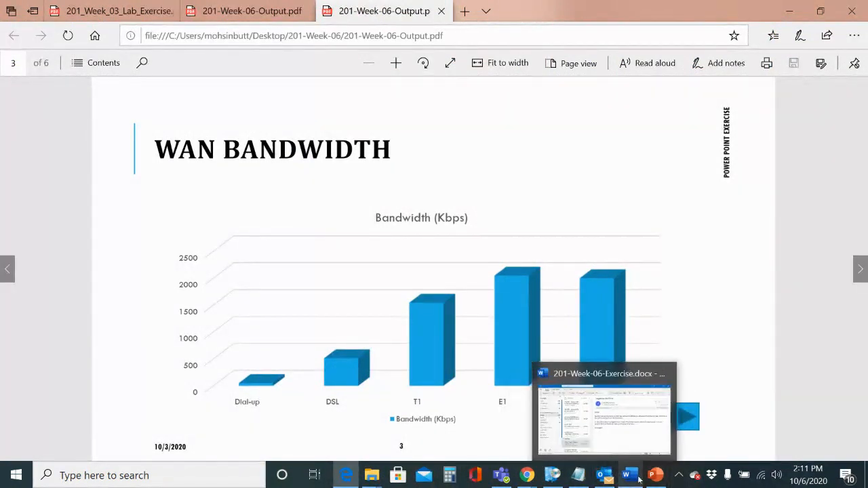
{"action": "mouse_move", "coordinate": [655, 476]}
{"action": "left_click", "coordinate": [649, 443]}
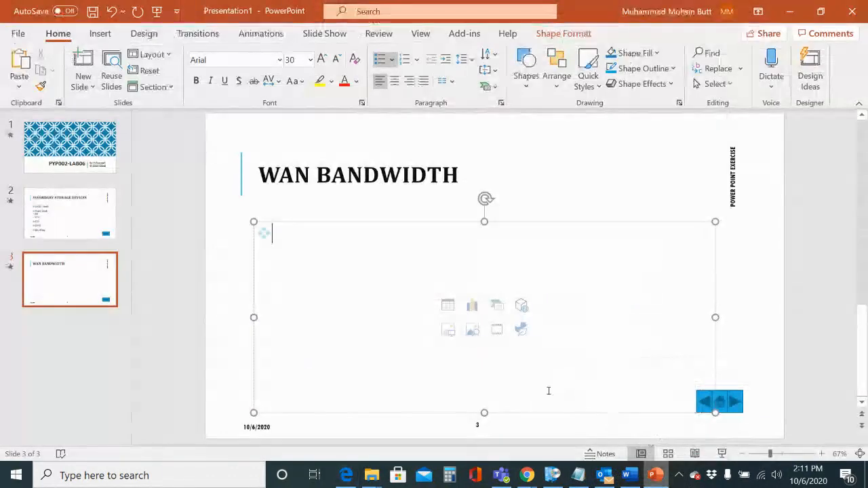
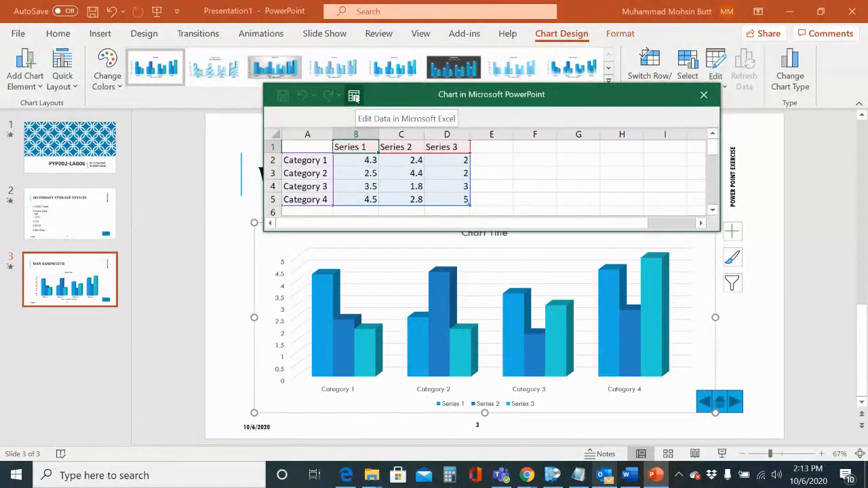
- Open the chart's data in a full Excel window and enlarge that window to show more rows
{"action": "left_click", "coordinate": [355, 97]}
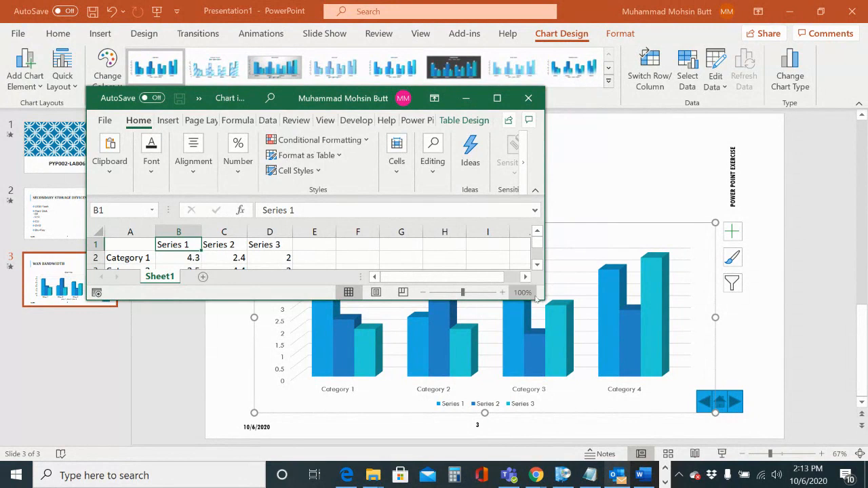
{"action": "left_click_drag", "start_coordinate": [544, 299], "coordinate": [585, 425]}
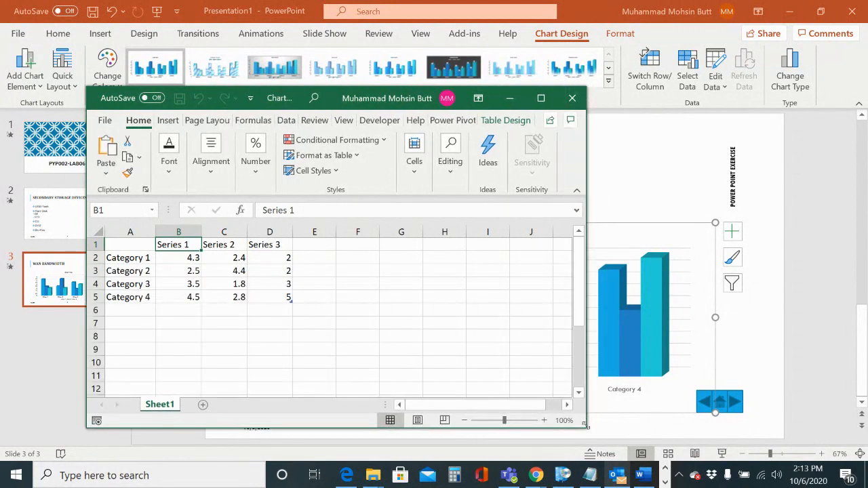
- Look up the WAN Bandwidth chart data under item 13 of the Word exercise document, and return to the chart's Excel sheet
{"action": "left_click", "coordinate": [643, 476]}
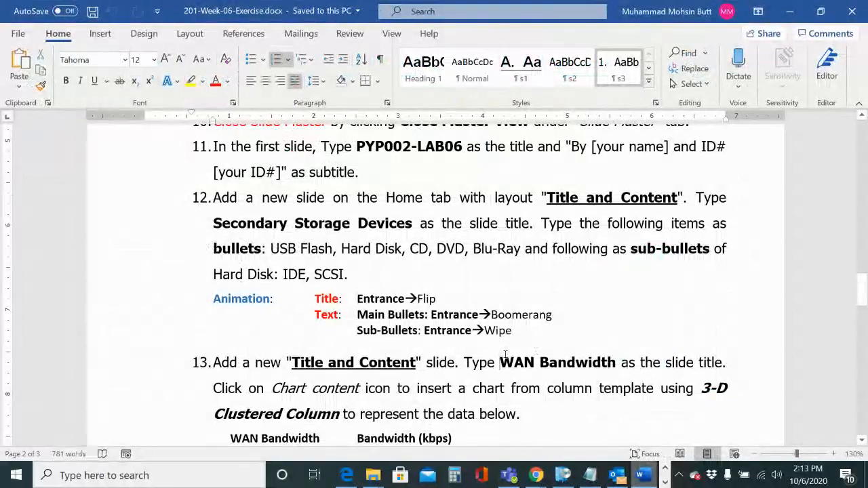
{"action": "key", "text": "Down"}
{"action": "key", "text": "Down"}
{"action": "key", "text": "Down"}
{"action": "key", "text": "Down"}
{"action": "key", "text": "Down"}
{"action": "key", "text": "Down"}
{"action": "key", "text": "Down"}
{"action": "key", "text": "Down"}
{"action": "key", "text": "Down"}
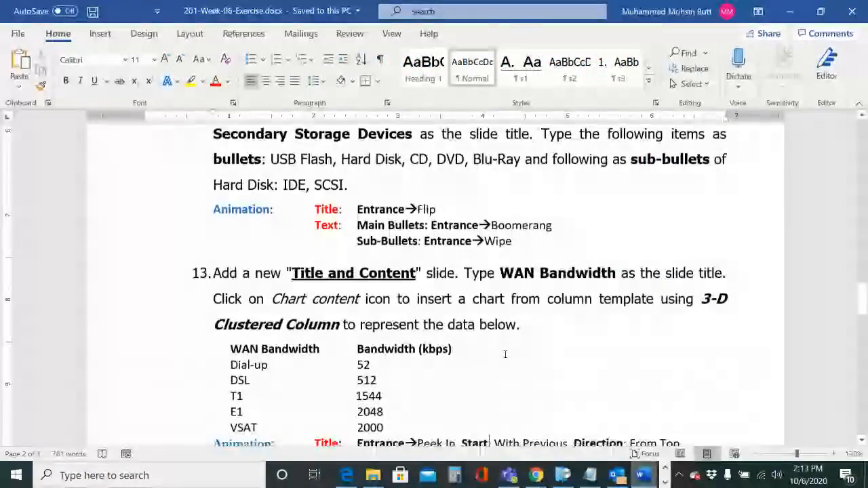
{"action": "key", "text": "Down"}
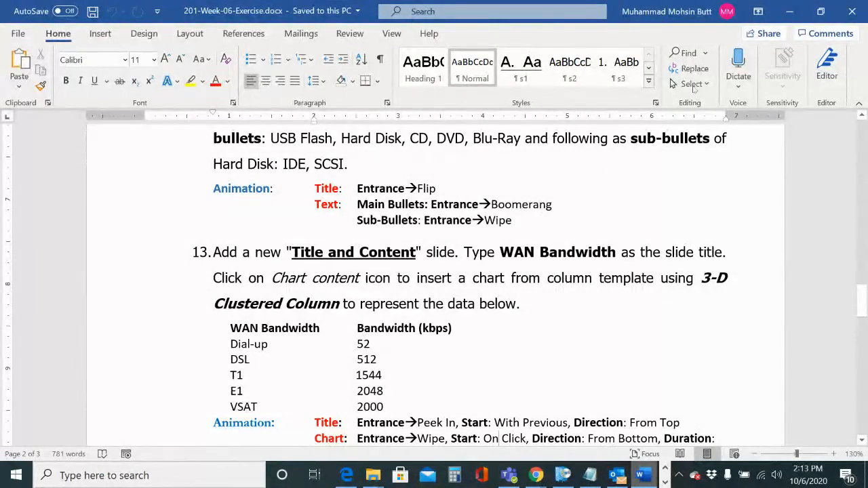
{"action": "left_click", "coordinate": [790, 11]}
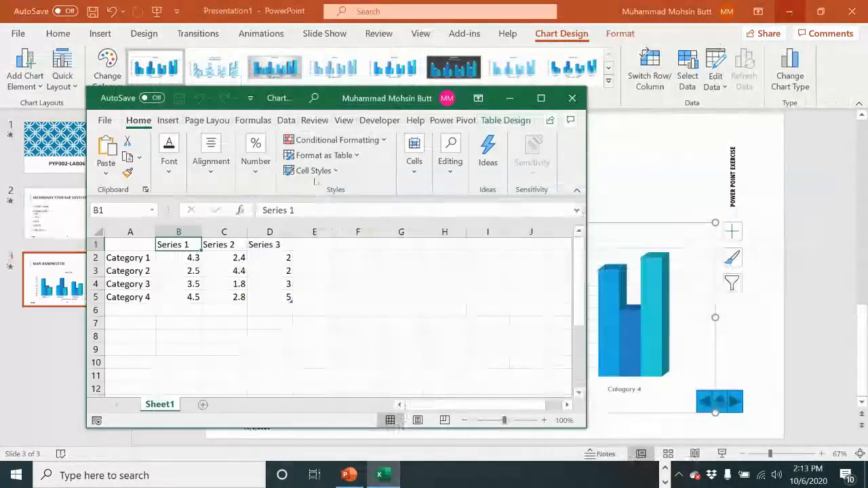
- Clear the Series 2 and Series 3 headers and values in cells C1 to D5 of the chart data
{"action": "left_click", "coordinate": [218, 246]}
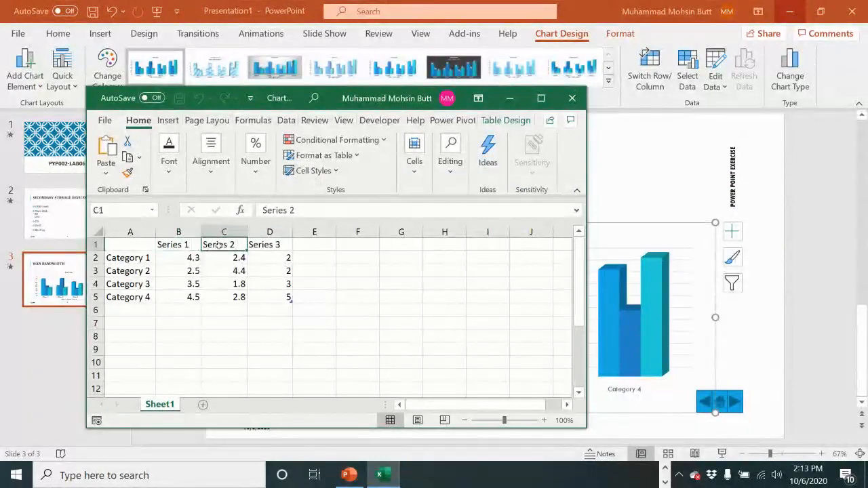
{"action": "left_click_drag", "start_coordinate": [218, 246], "coordinate": [268, 297]}
{"action": "key", "text": "Delete"}
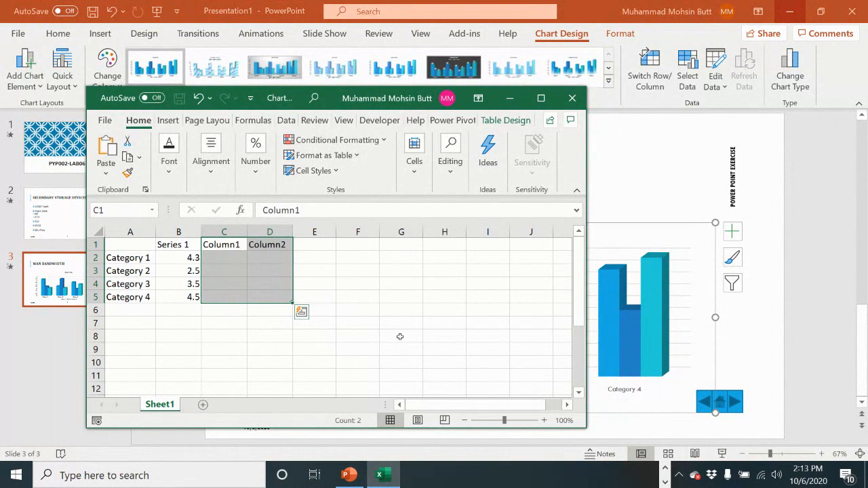
{"action": "left_click", "coordinate": [363, 319]}
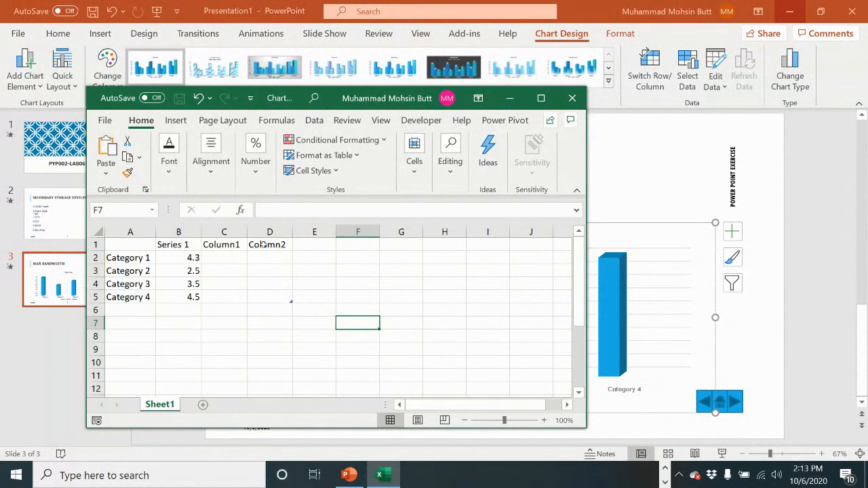
- Shrink the chart's data range so that it covers only columns A and B
{"action": "left_click", "coordinate": [543, 420]}
{"action": "left_click", "coordinate": [543, 420]}
{"action": "left_click", "coordinate": [543, 420]}
{"action": "left_click", "coordinate": [544, 420]}
{"action": "left_click", "coordinate": [543, 420]}
{"action": "left_click", "coordinate": [544, 421]}
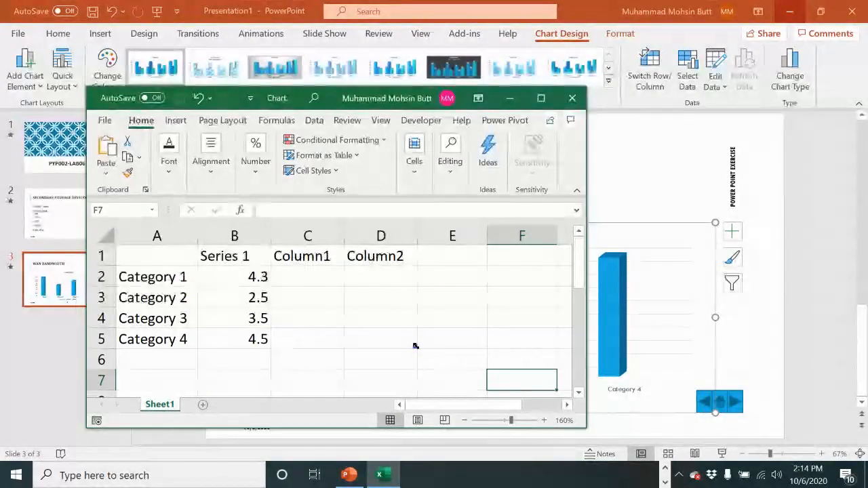
{"action": "left_click_drag", "start_coordinate": [405, 346], "coordinate": [269, 346]}
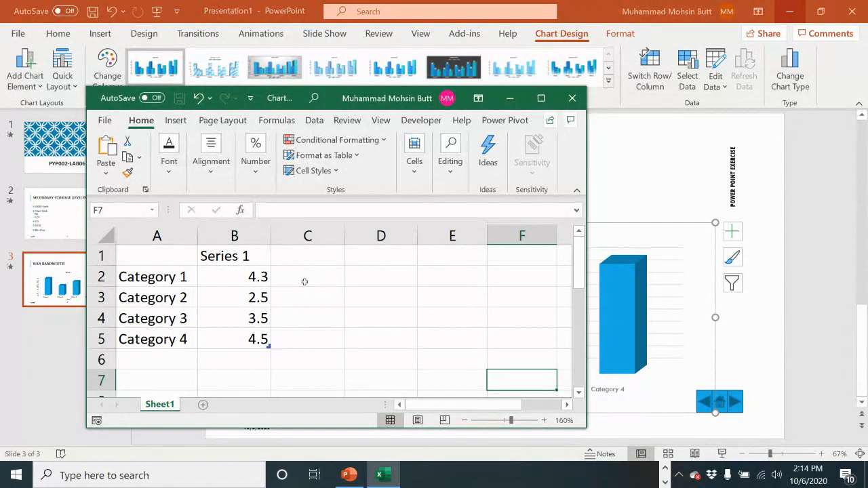
- Rename the Series 1 header in cell B1 as Bandwidth (Kbps)
{"action": "left_click", "coordinate": [228, 265]}
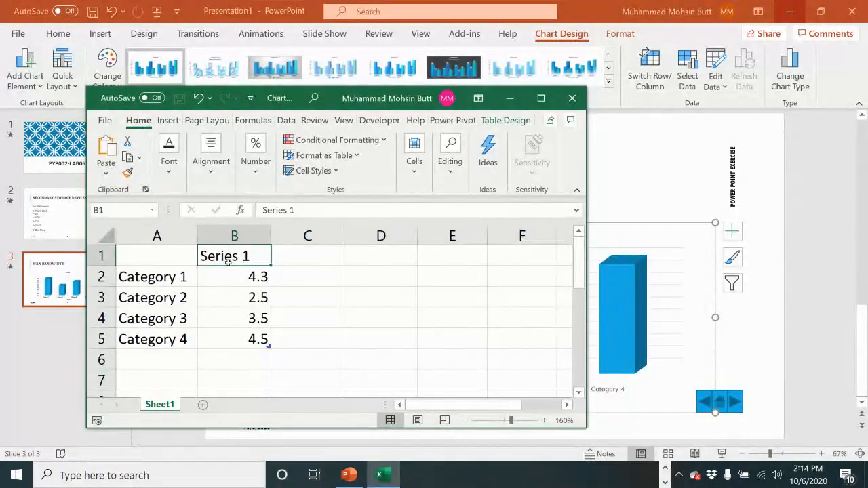
{"action": "type", "text": "Band"}
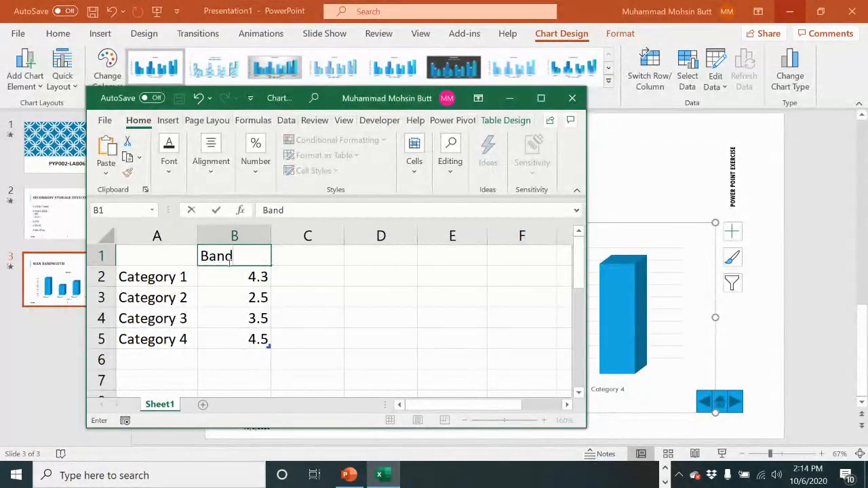
{"action": "type", "text": "width ("}
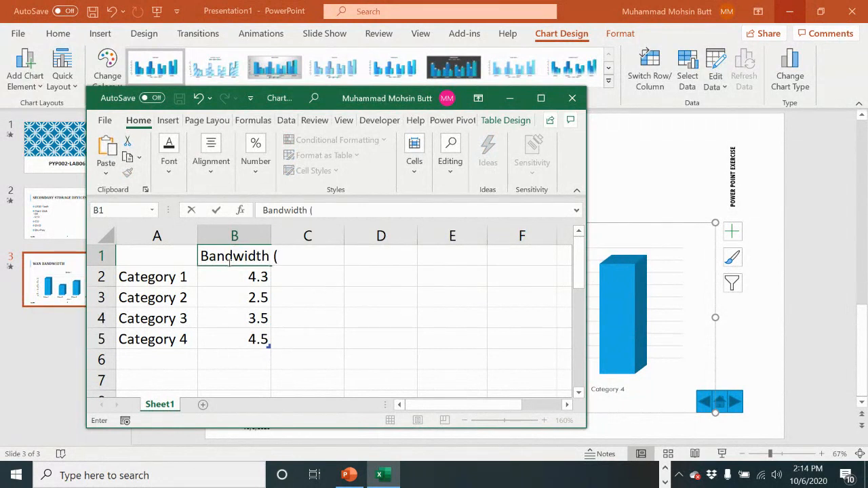
{"action": "type", "text": "Kbps)"}
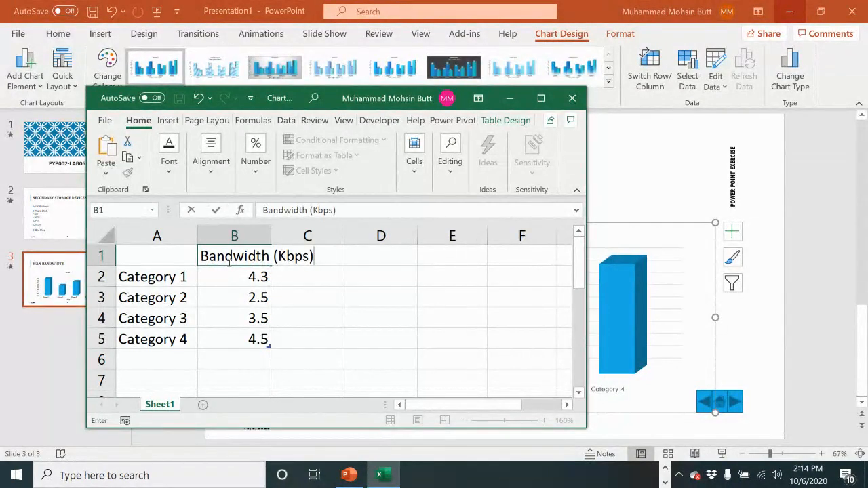
{"action": "key", "text": "Return"}
- Enter the category names Dial Up, DSL, T1, E1 and VSAT in cells A2 to A6
{"action": "key", "text": "Left"}
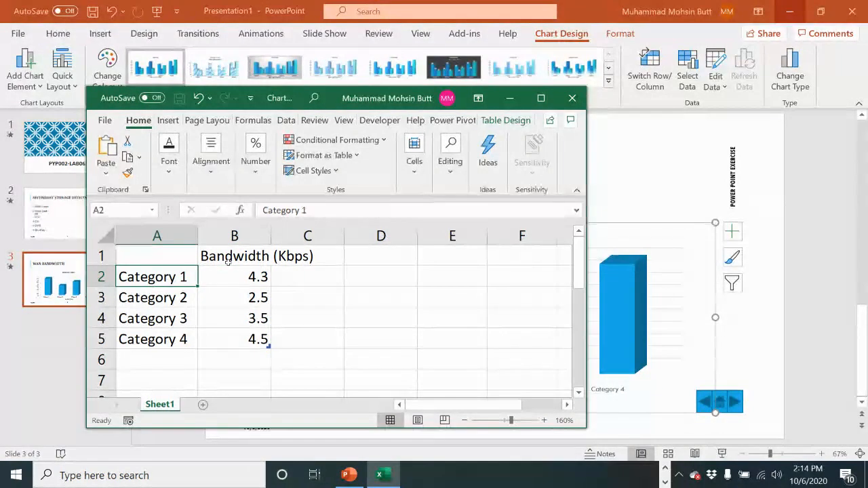
{"action": "type", "text": "Dial Up"}
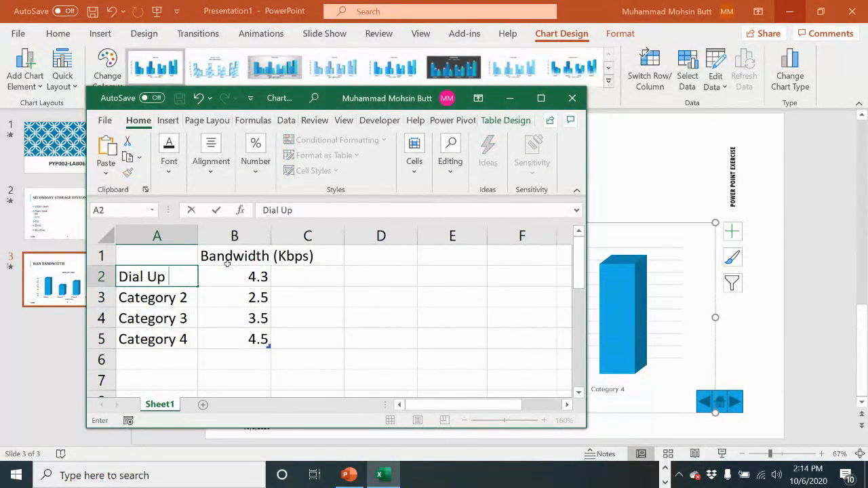
{"action": "key", "text": "Return"}
{"action": "type", "text": "DSL"}
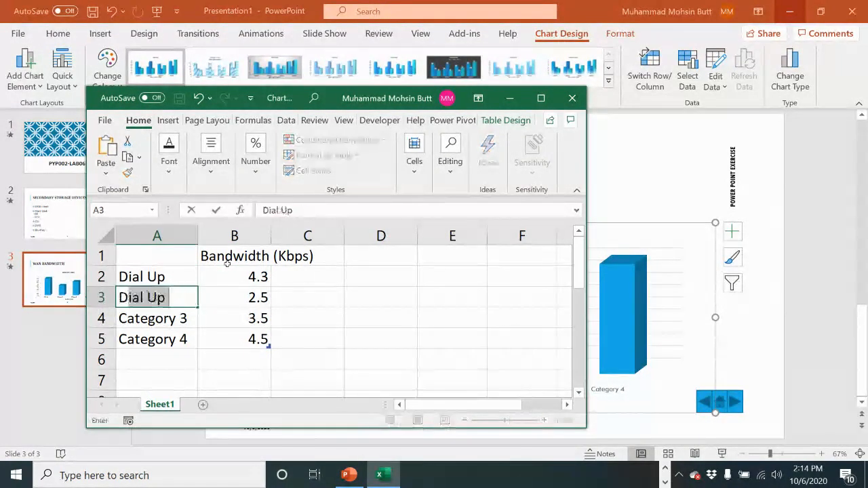
{"action": "key", "text": "Return"}
{"action": "type", "text": "T1"}
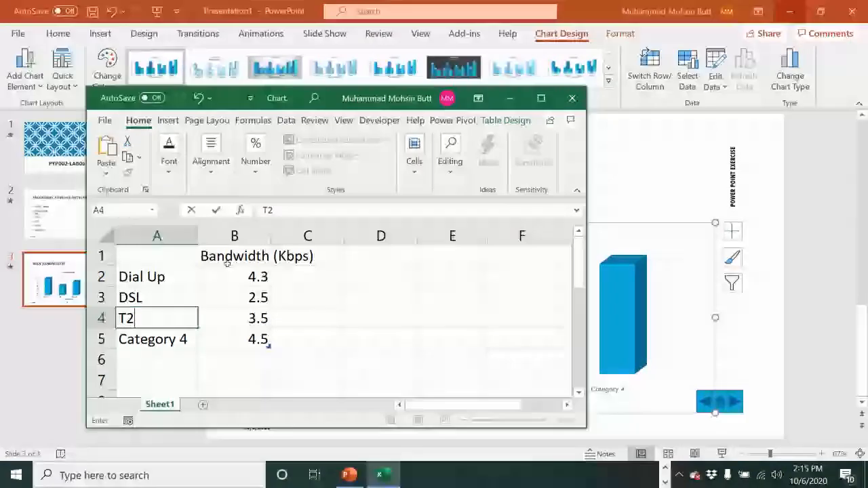
{"action": "key", "text": "Return"}
{"action": "type", "text": "E1"}
{"action": "key", "text": "Return"}
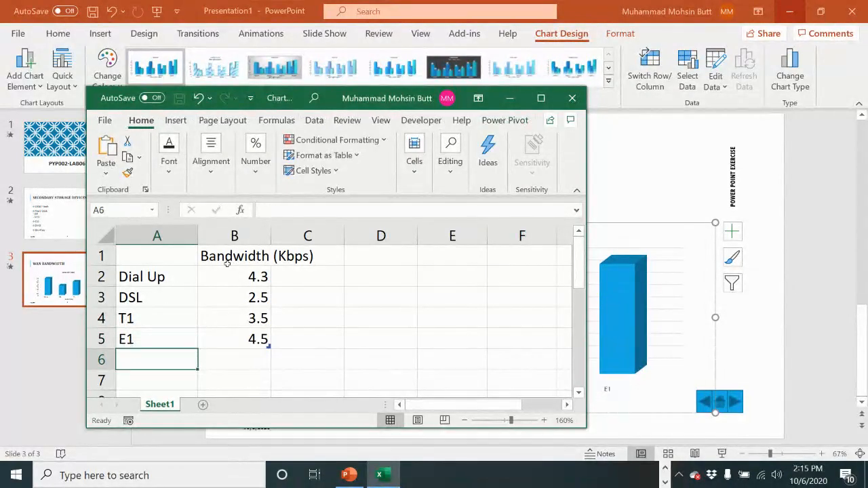
{"action": "type", "text": "VSAT"}
{"action": "key", "text": "Up"}
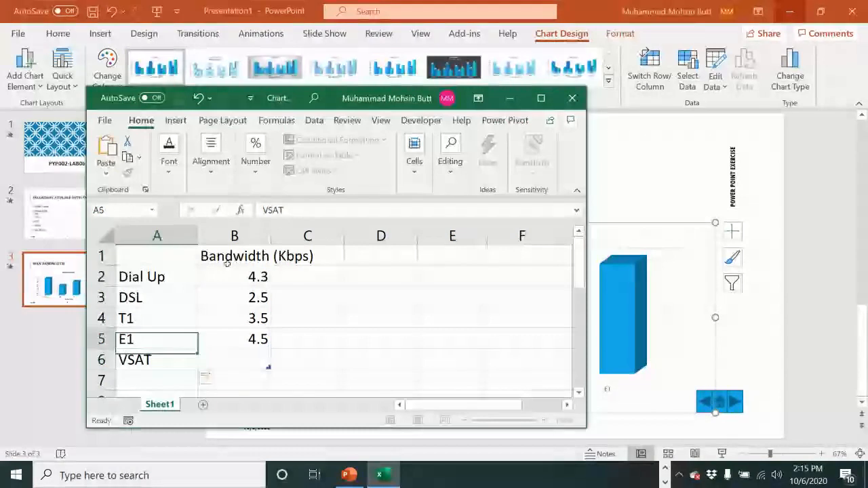
- Enter the bandwidth values 52, 512, 1544, 2048 and 2000 in cells B2 to B6 of the chart data
{"action": "key", "text": "Up"}
{"action": "key", "text": "Right"}
{"action": "key", "text": "Up"}
{"action": "key", "text": "Up"}
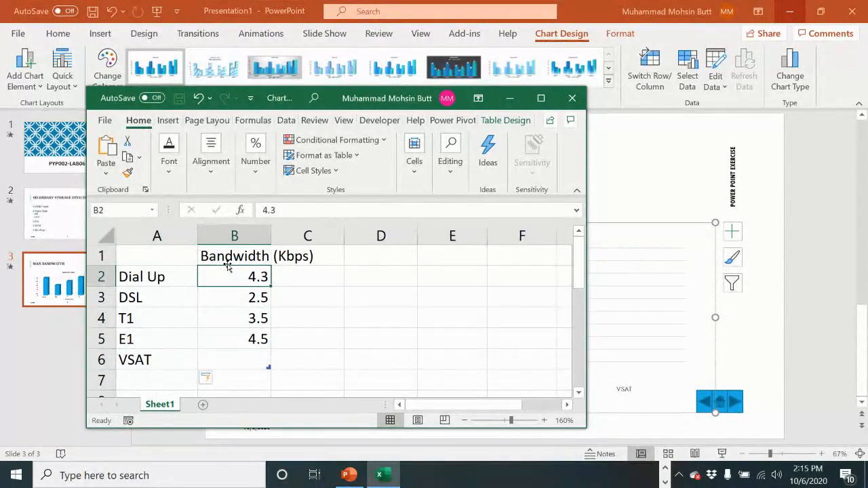
{"action": "type", "text": "52"}
{"action": "key", "text": "Return"}
{"action": "type", "text": "512"}
{"action": "key", "text": "Return"}
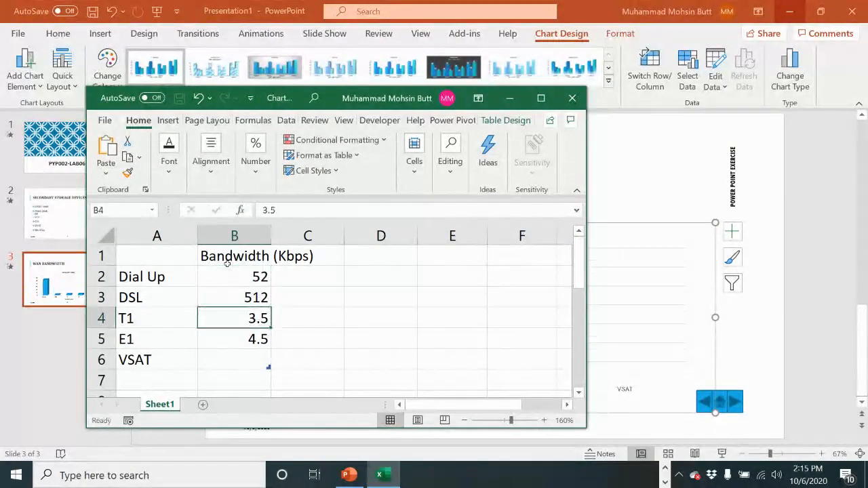
{"action": "type", "text": "1544"}
{"action": "key", "text": "Return"}
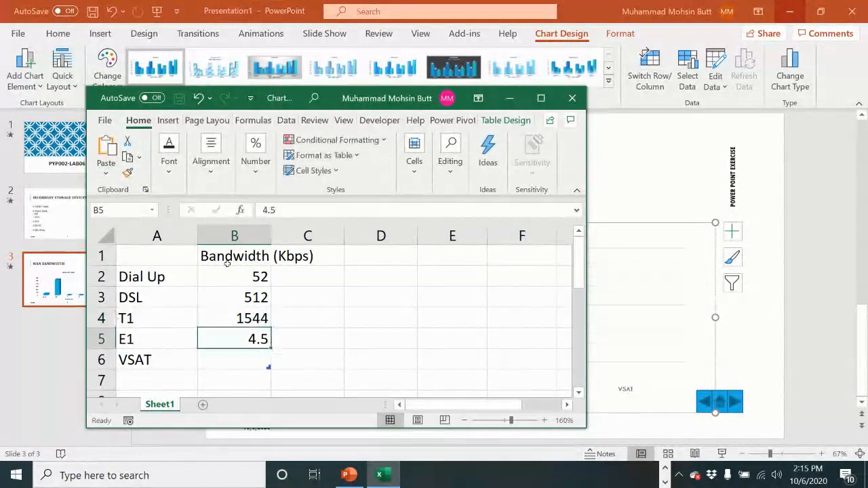
{"action": "type", "text": "2048"}
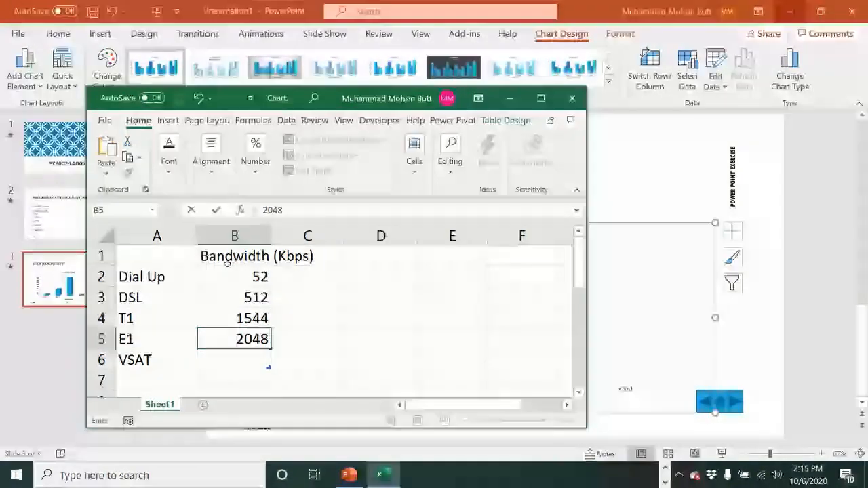
{"action": "key", "text": "Return"}
{"action": "type", "text": "20"}
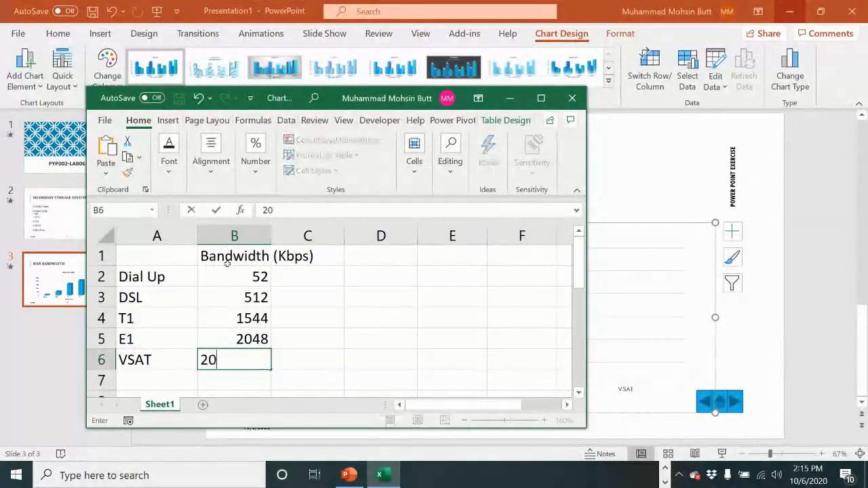
{"action": "type", "text": "00"}
{"action": "key", "text": "Return"}
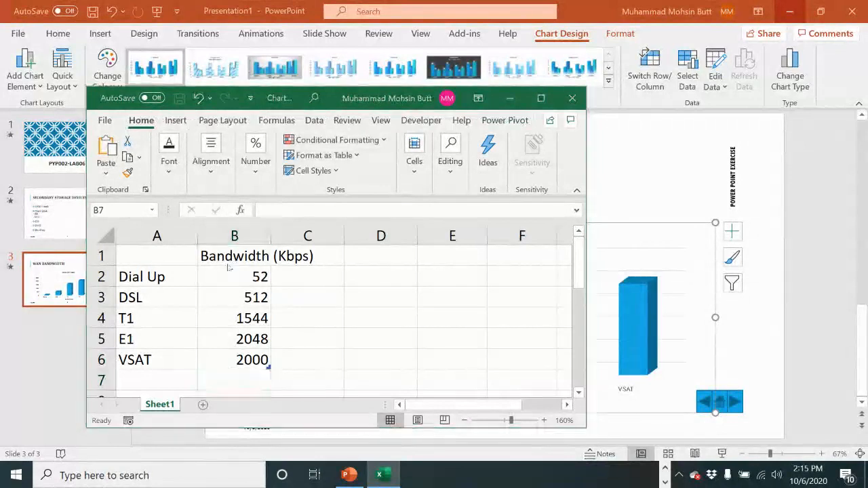
- Compare the chart data with the Word exercise, close the data sheet and return to the PowerPoint presentation
{"action": "key", "text": "super+Tab"}
{"action": "key", "text": "alt+Tab"}
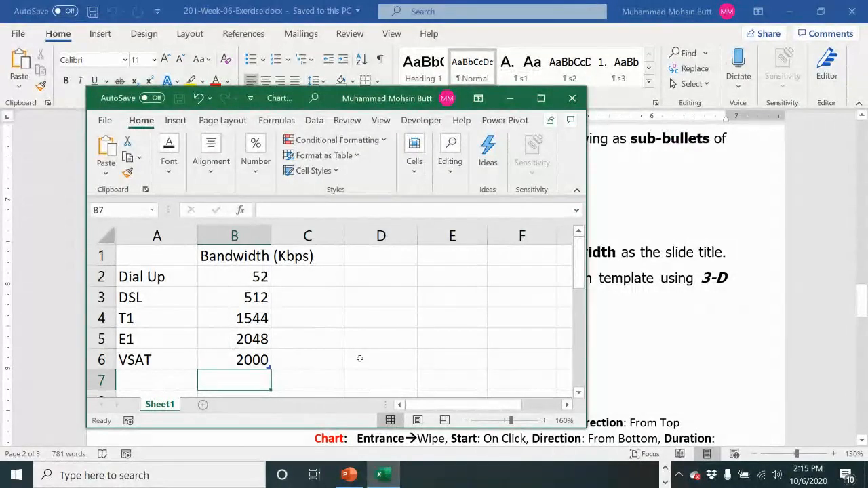
{"action": "left_click", "coordinate": [359, 358]}
{"action": "left_click", "coordinate": [381, 384]}
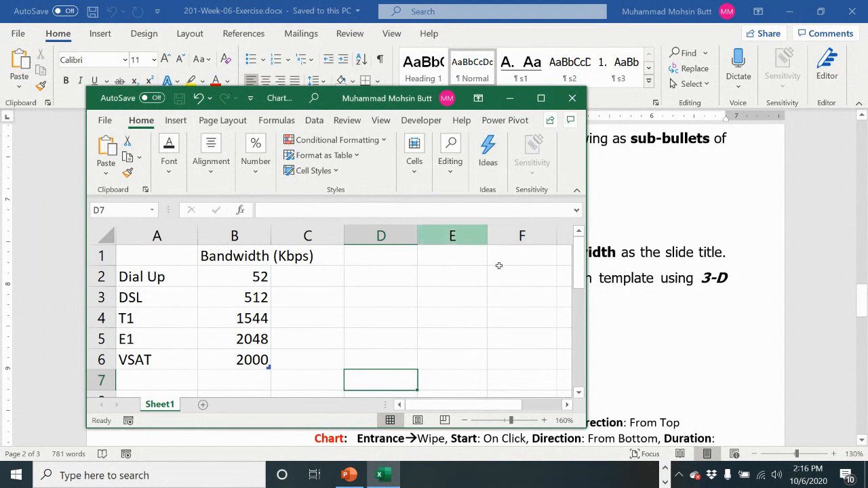
{"action": "left_click", "coordinate": [571, 98]}
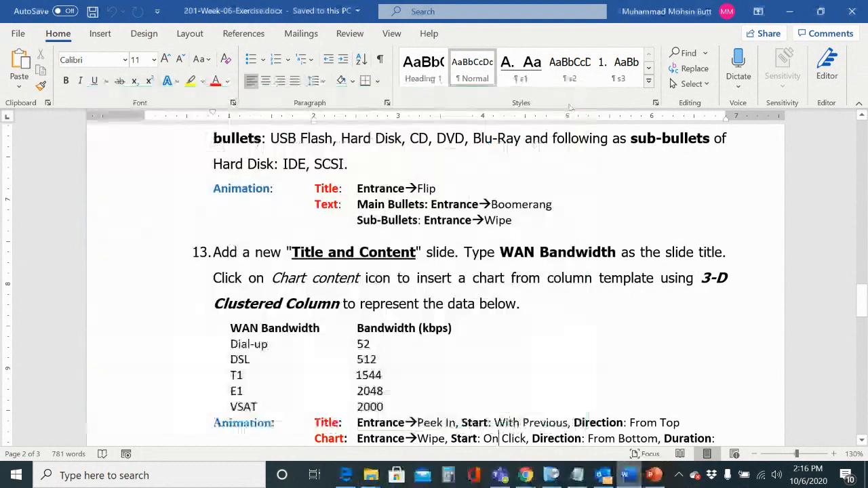
{"action": "left_click", "coordinate": [790, 9]}
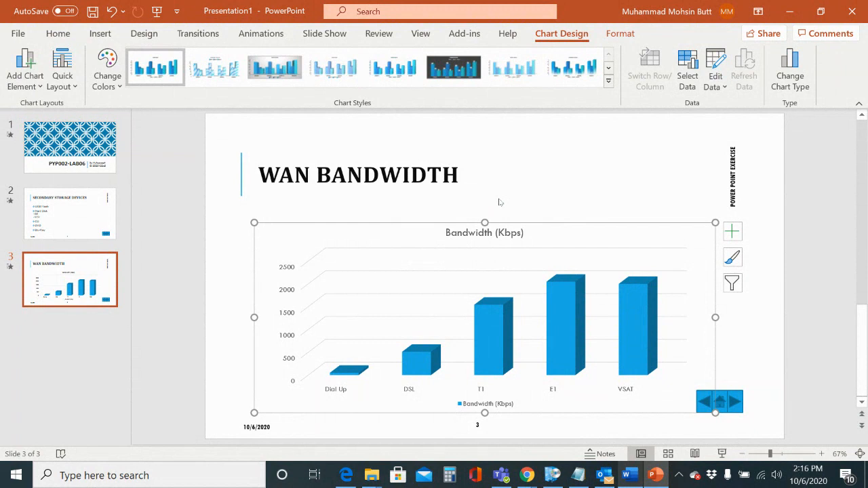
- Read the title and chart animation requirements for the WAN Bandwidth slide in the Word exercise
{"action": "left_click", "coordinate": [427, 366]}
{"action": "left_click", "coordinate": [628, 476]}
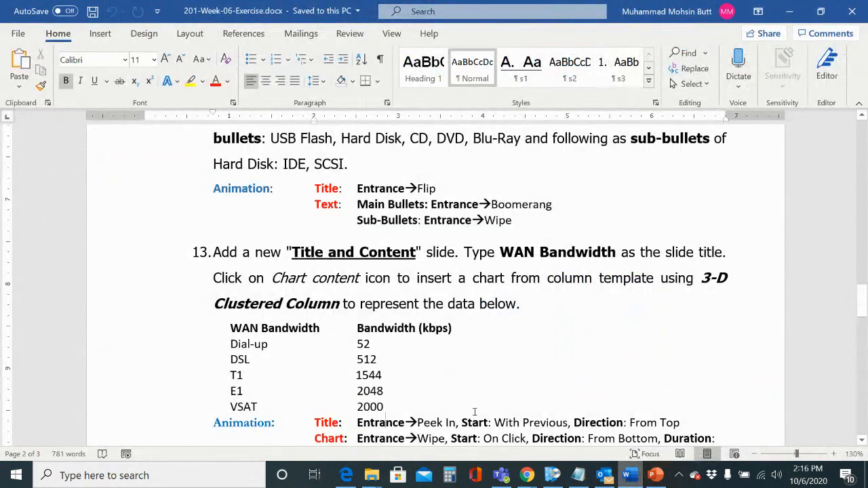
{"action": "key", "text": "Down"}
{"action": "key", "text": "Down"}
{"action": "key", "text": "Down"}
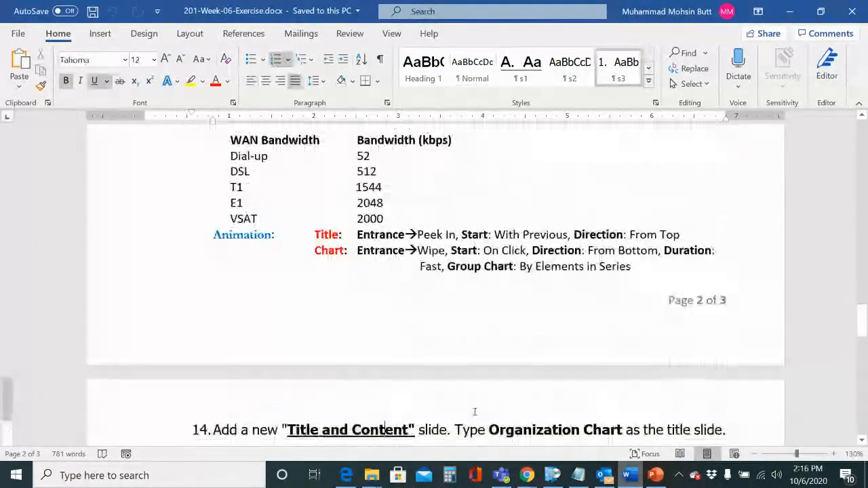
{"action": "key", "text": "Up"}
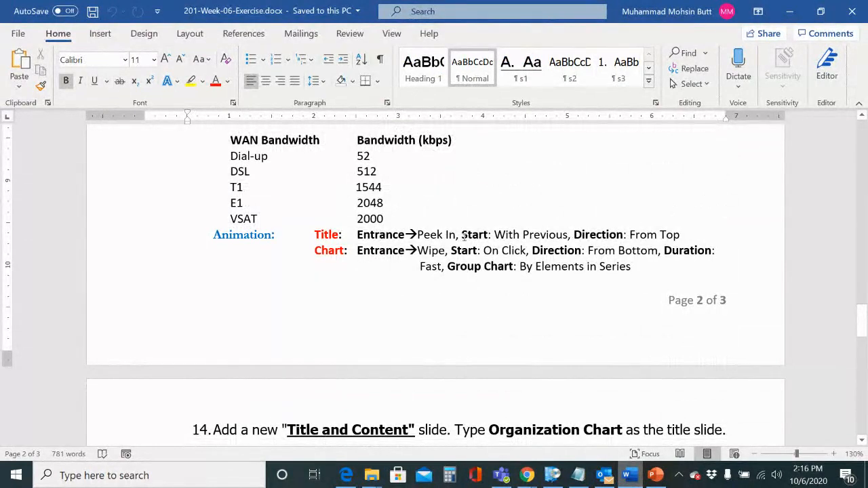
{"action": "left_click_drag", "start_coordinate": [463, 234], "coordinate": [634, 274]}
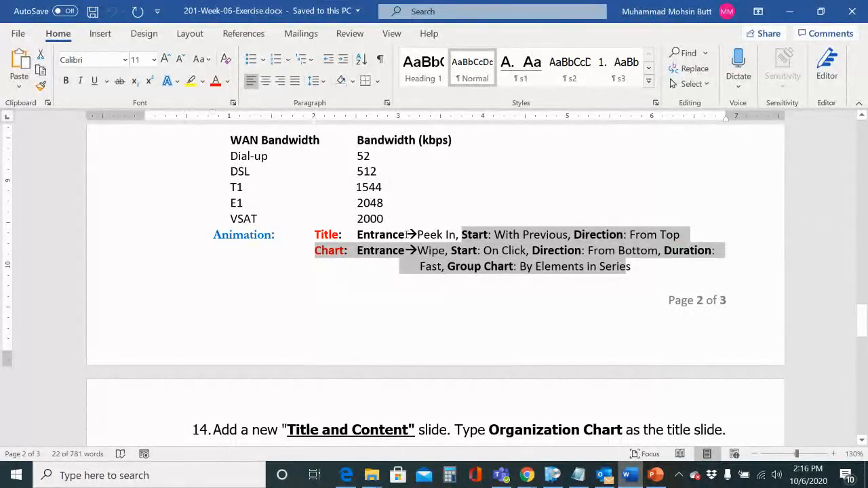
{"action": "left_click", "coordinate": [376, 236]}
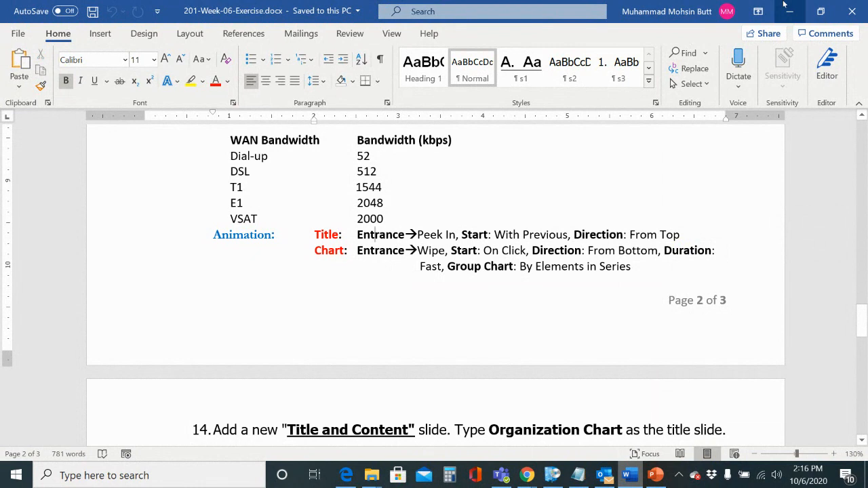
- Back in PowerPoint, add the Peek In entrance effect to the WAN Bandwidth slide title
{"action": "left_click", "coordinate": [784, 6]}
{"action": "left_click", "coordinate": [430, 167]}
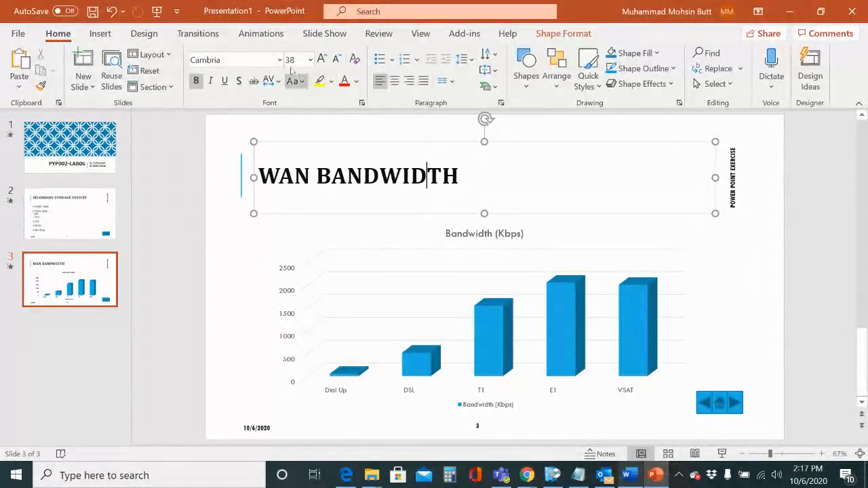
{"action": "left_click", "coordinate": [272, 37]}
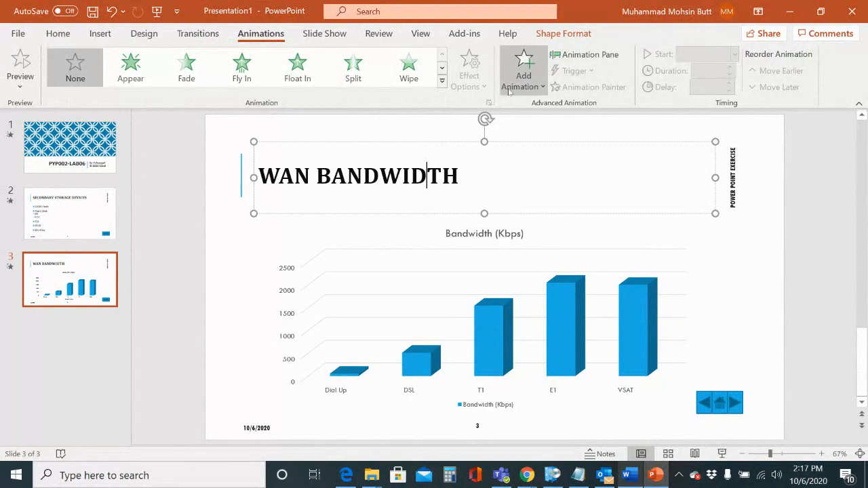
{"action": "left_click", "coordinate": [512, 88]}
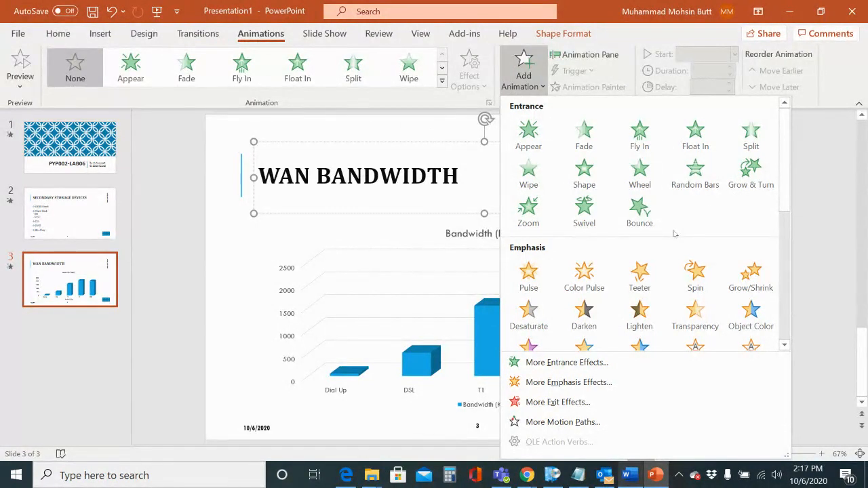
{"action": "left_click", "coordinate": [573, 366]}
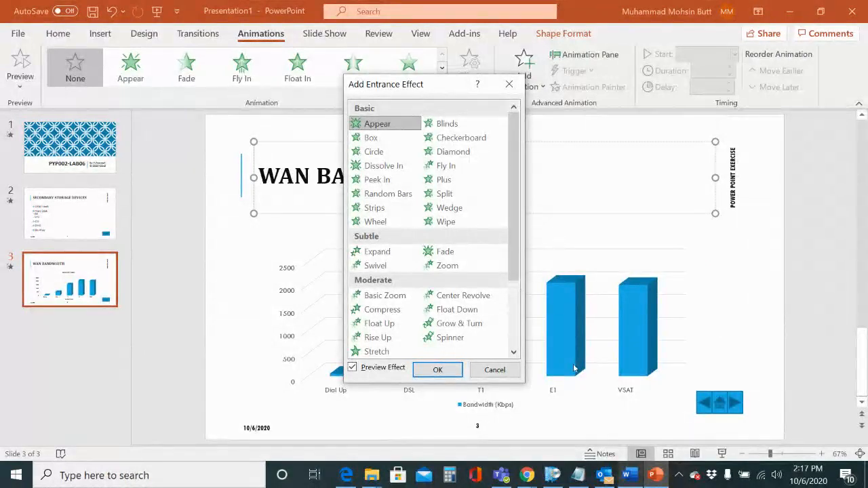
{"action": "key", "text": "Down"}
{"action": "key", "text": "Down"}
{"action": "key", "text": "Down"}
{"action": "key", "text": "Down"}
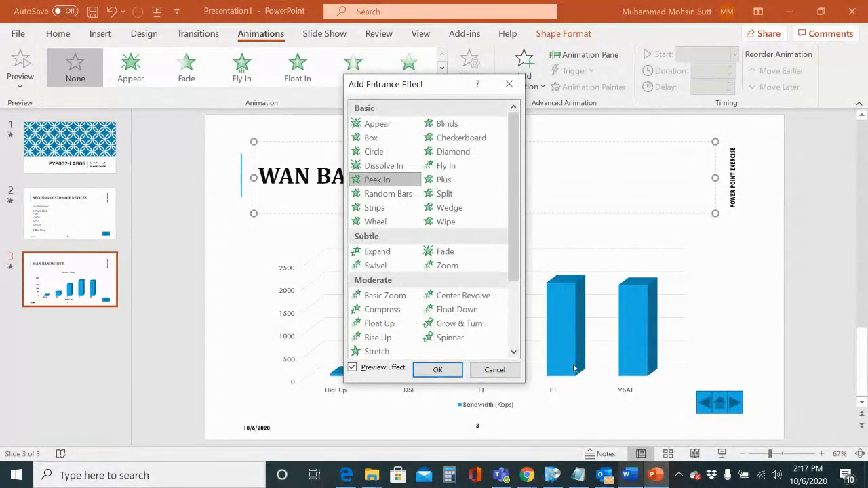
{"action": "left_click", "coordinate": [437, 371]}
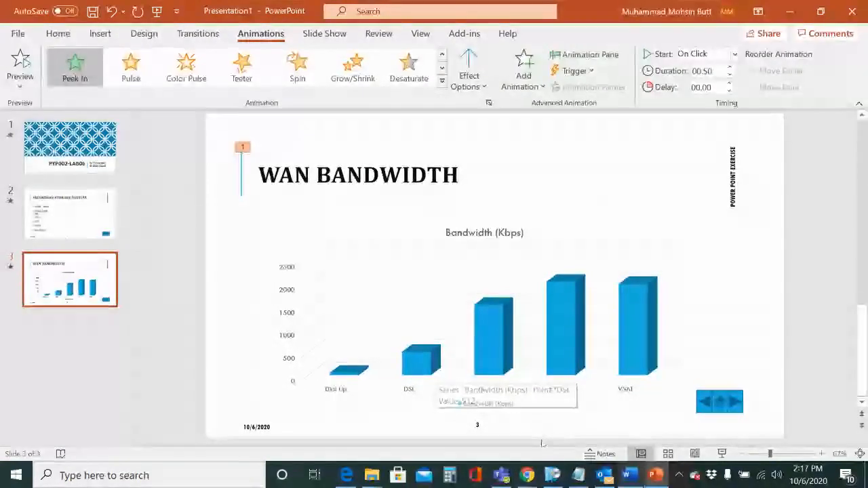
- Check the Word exercise for the start and direction settings required for the title animation
{"action": "left_click", "coordinate": [629, 476]}
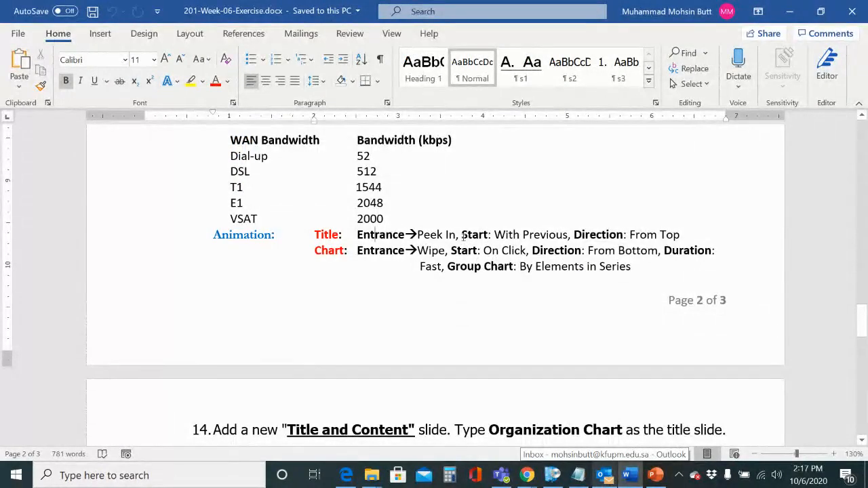
{"action": "left_click_drag", "start_coordinate": [461, 238], "coordinate": [681, 227]}
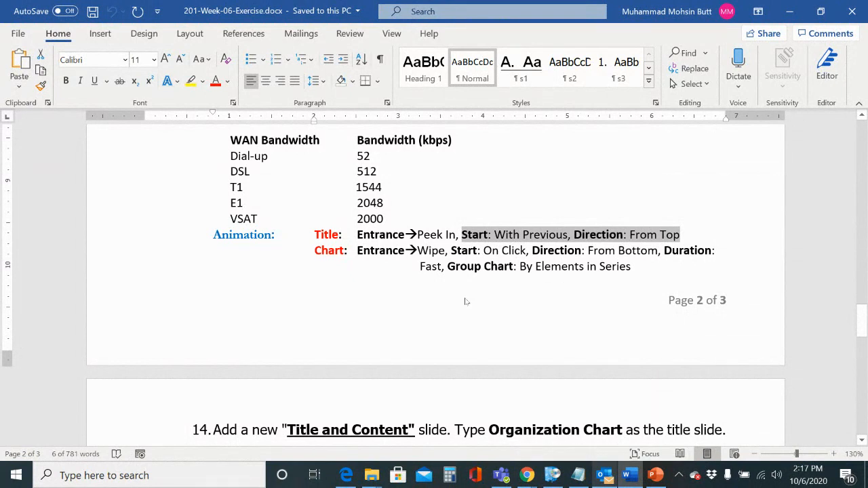
{"action": "left_click", "coordinate": [790, 10]}
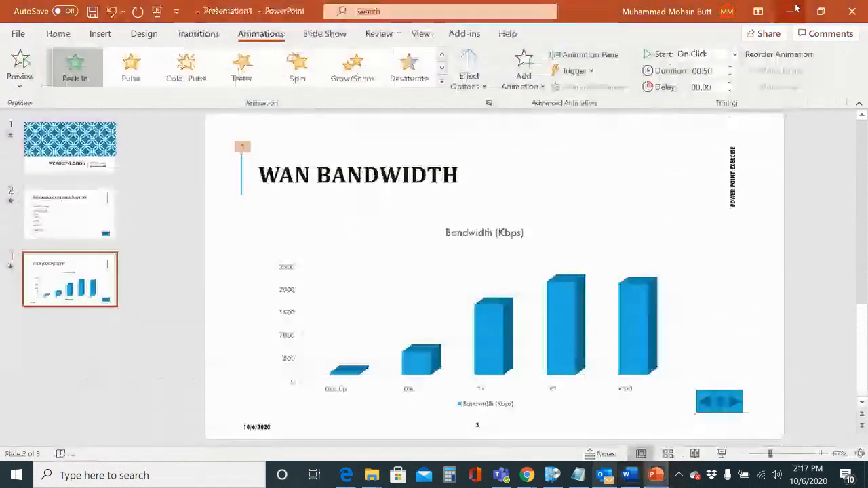
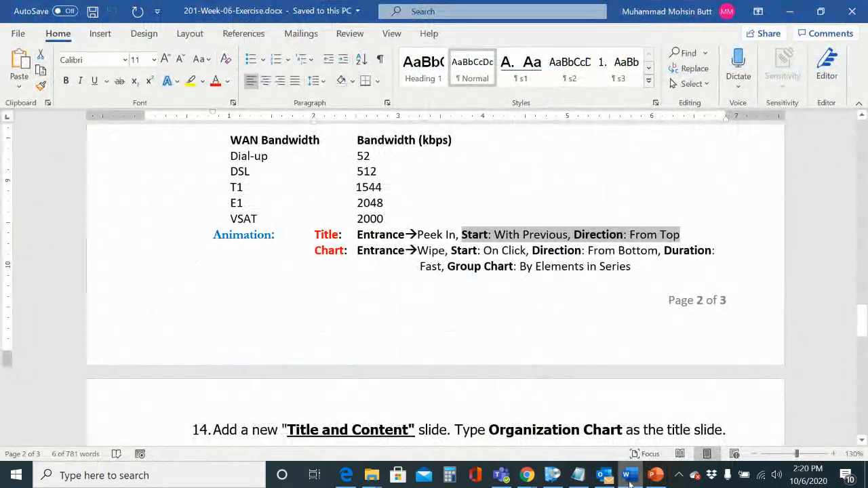
- In PowerPoint, add the Wipe entrance effect to the bandwidth chart
{"action": "left_click", "coordinate": [655, 475]}
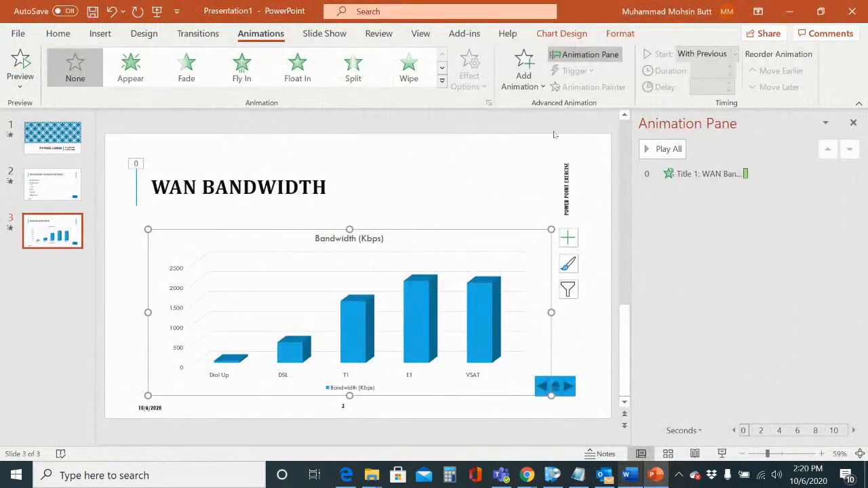
{"action": "left_click", "coordinate": [522, 62]}
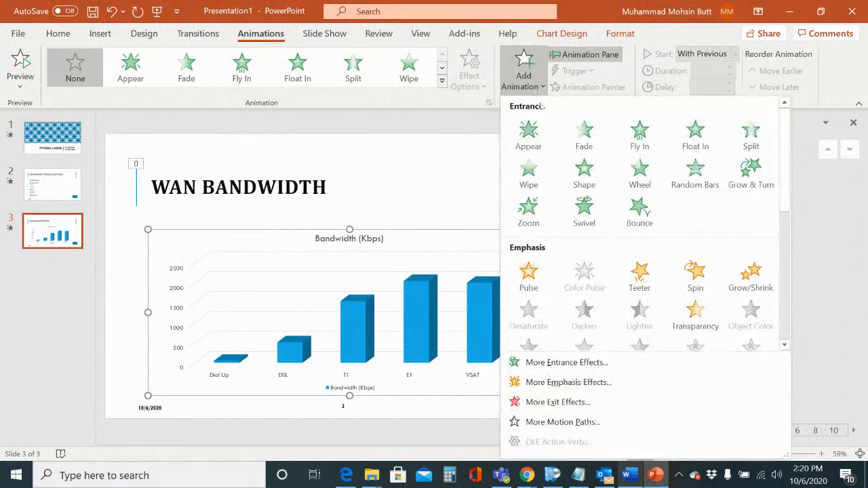
{"action": "left_click", "coordinate": [536, 171]}
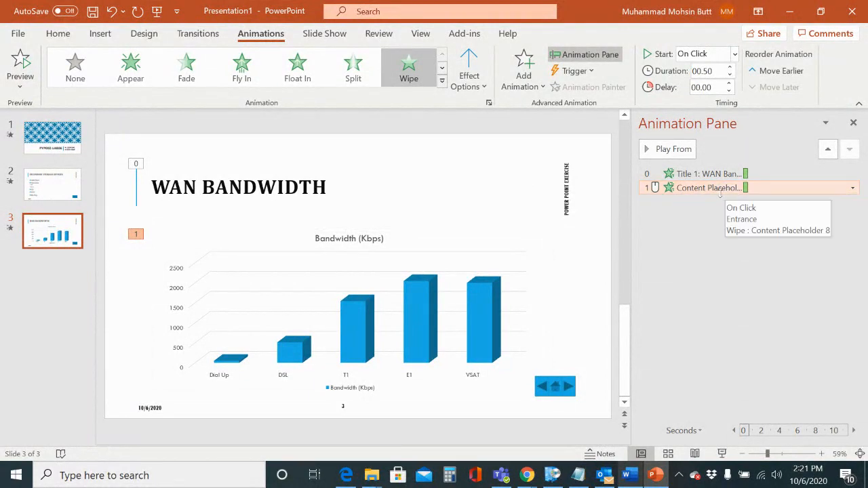
- Open the effect options of the chart's Wipe animation and check its required settings in the Word exercise
{"action": "left_click", "coordinate": [853, 189]}
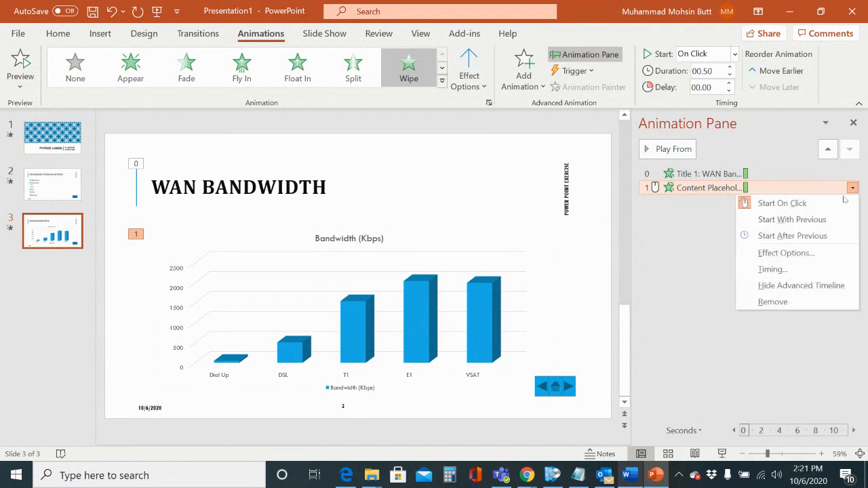
{"action": "left_click", "coordinate": [775, 254]}
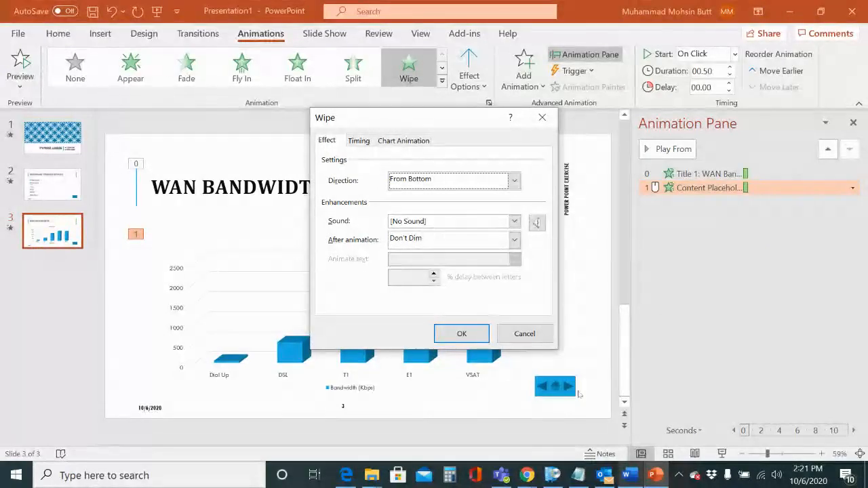
{"action": "left_click", "coordinate": [627, 476]}
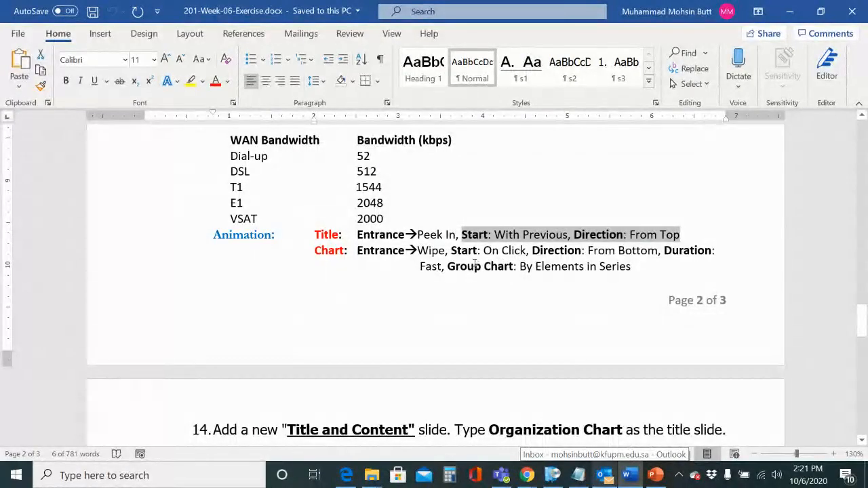
{"action": "left_click_drag", "start_coordinate": [454, 251], "coordinate": [639, 268]}
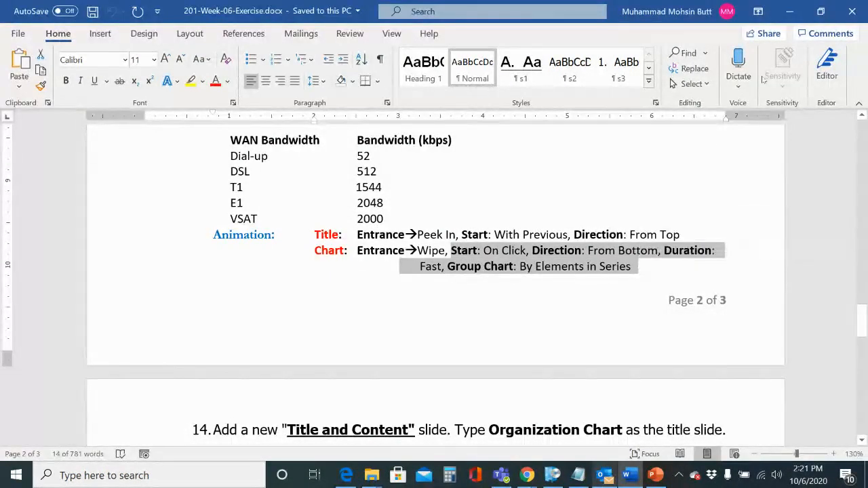
{"action": "left_click", "coordinate": [789, 11]}
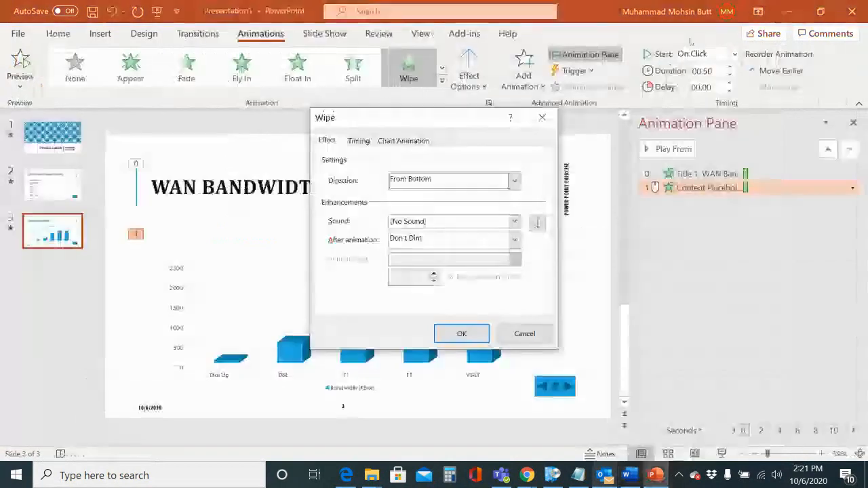
- Keep the chart's Wipe direction From Bottom and start On Click, and set its duration to 1 seconds (Fast)
{"action": "left_click", "coordinate": [407, 180]}
{"action": "left_click", "coordinate": [405, 181]}
{"action": "left_click", "coordinate": [359, 140]}
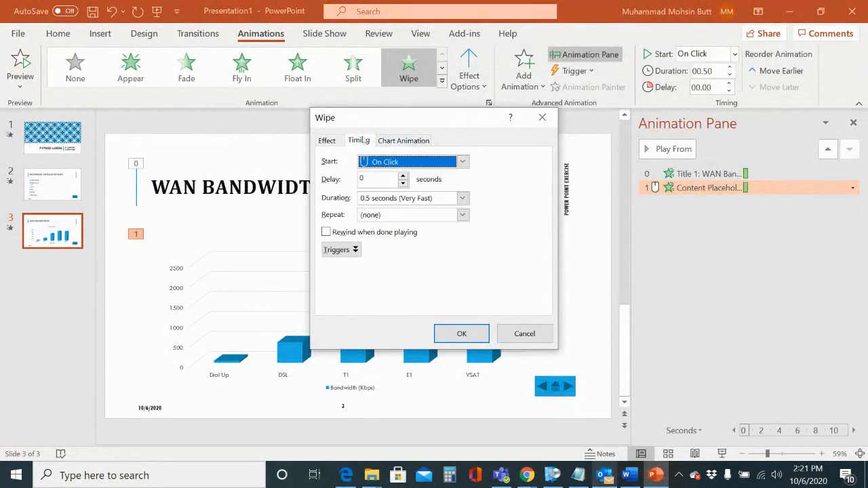
{"action": "left_click", "coordinate": [390, 167]}
{"action": "left_click", "coordinate": [392, 171]}
{"action": "left_click", "coordinate": [462, 198]}
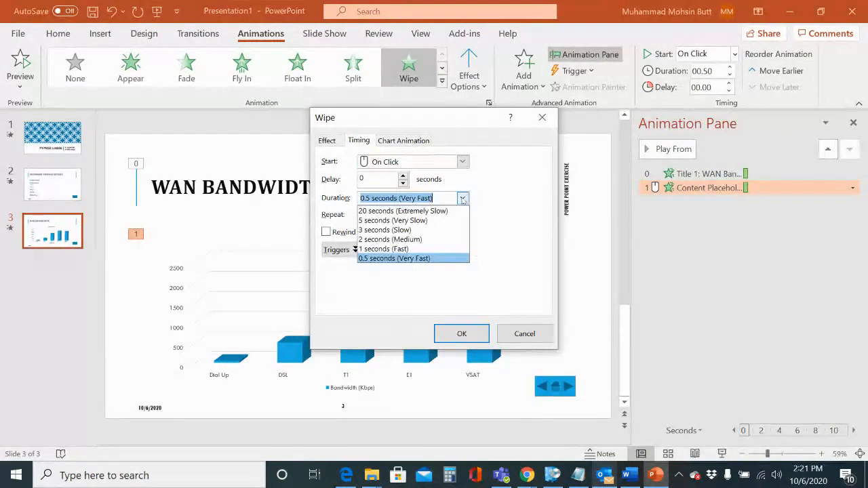
{"action": "left_click", "coordinate": [409, 250]}
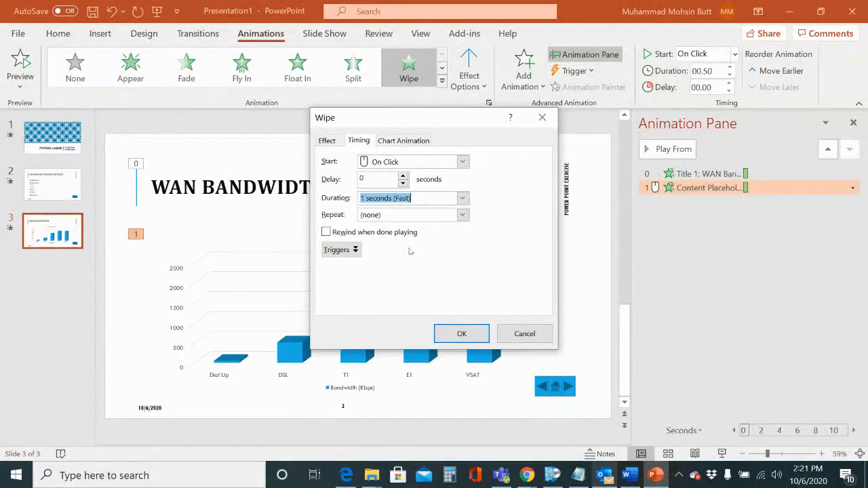
- Check the Word exercise for the duration and group chart settings required for the chart animation
{"action": "left_click", "coordinate": [629, 475]}
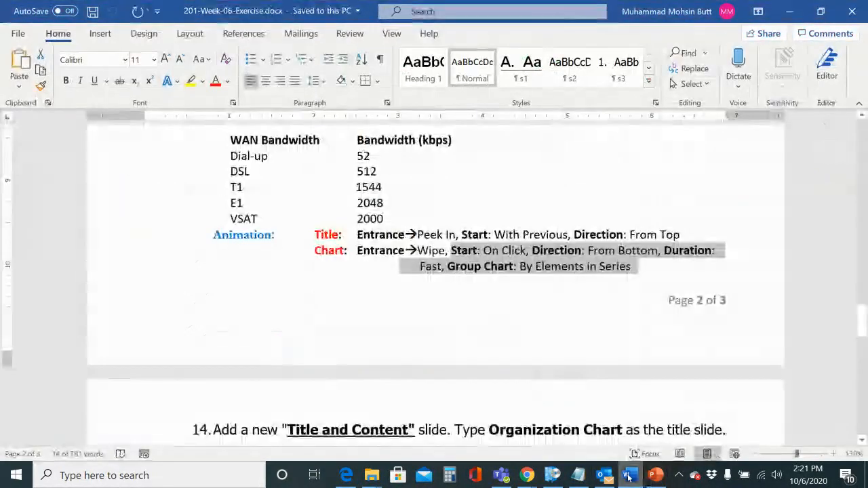
{"action": "left_click", "coordinate": [506, 282]}
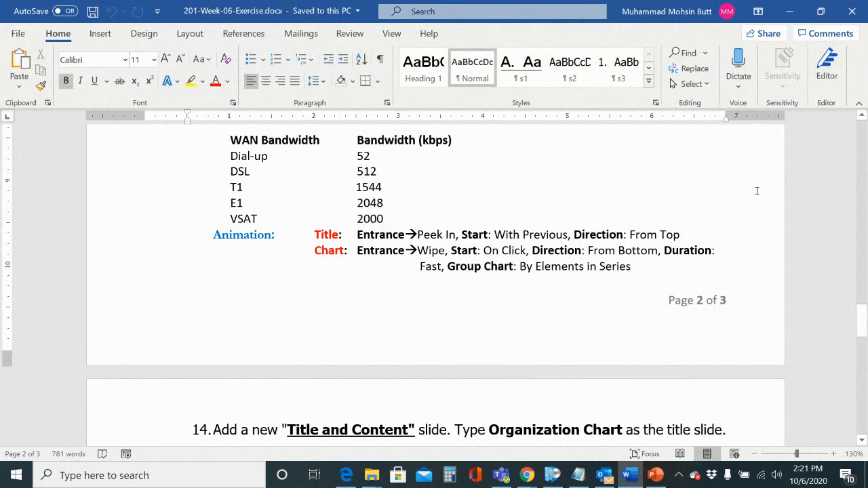
{"action": "left_click", "coordinate": [790, 11]}
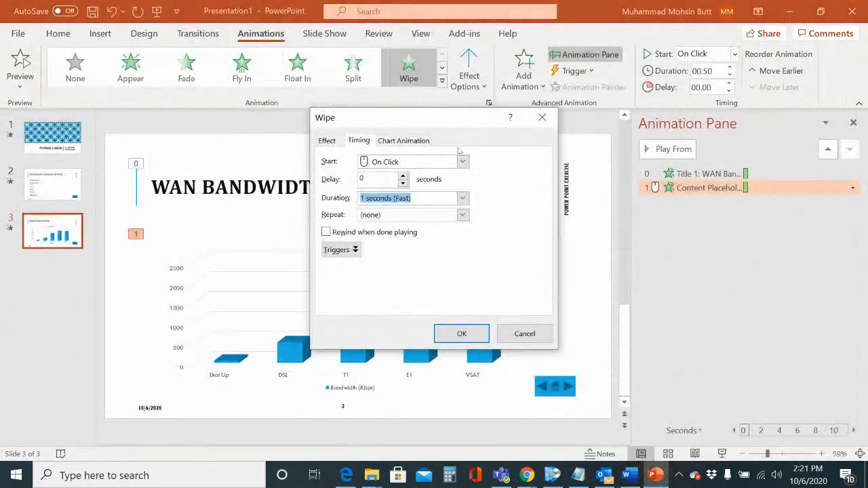
- In PowerPoint, group the chart's Wipe animation By Element in Series, apply the settings, and play the WAN Bandwidth slide as a slide show
{"action": "left_click", "coordinate": [403, 141]}
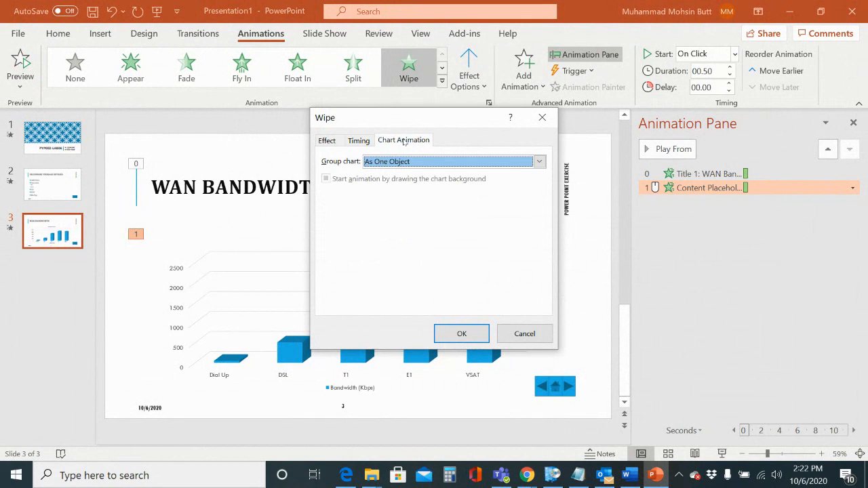
{"action": "left_click", "coordinate": [390, 161]}
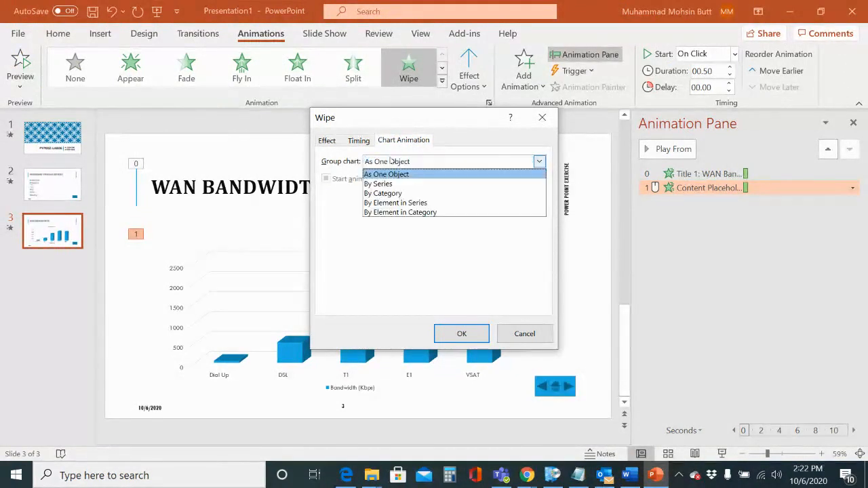
{"action": "left_click", "coordinate": [398, 202]}
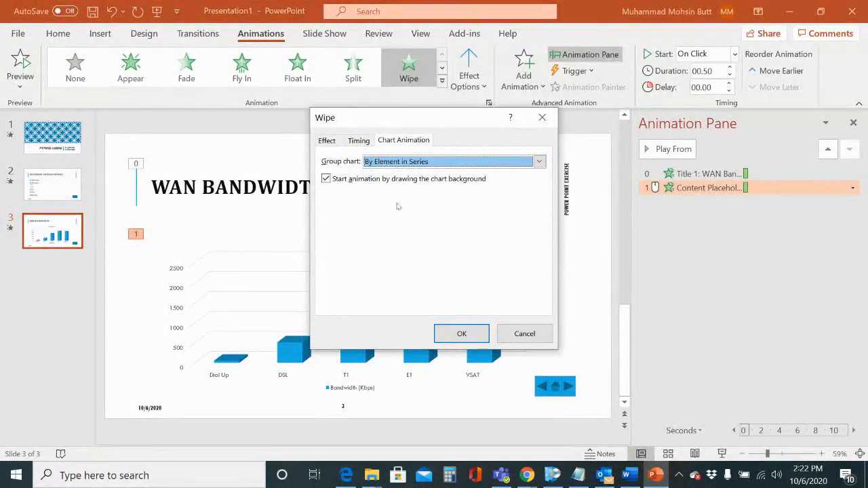
{"action": "left_click", "coordinate": [462, 335]}
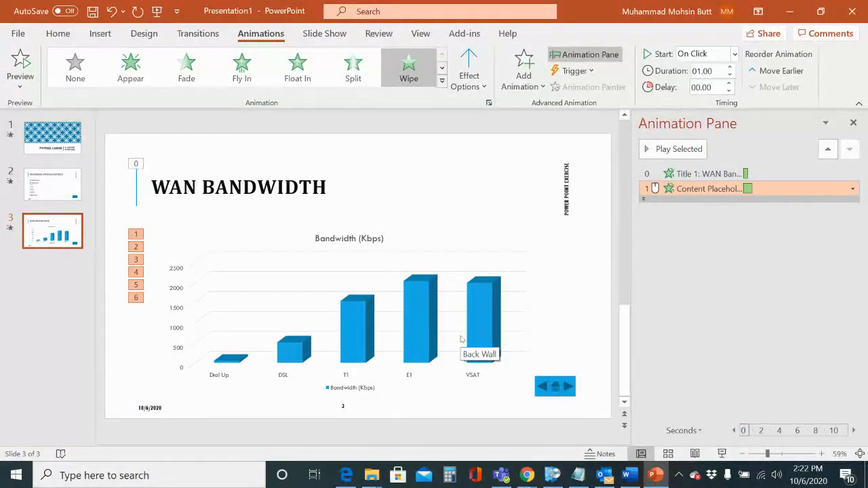
{"action": "left_click", "coordinate": [721, 453]}
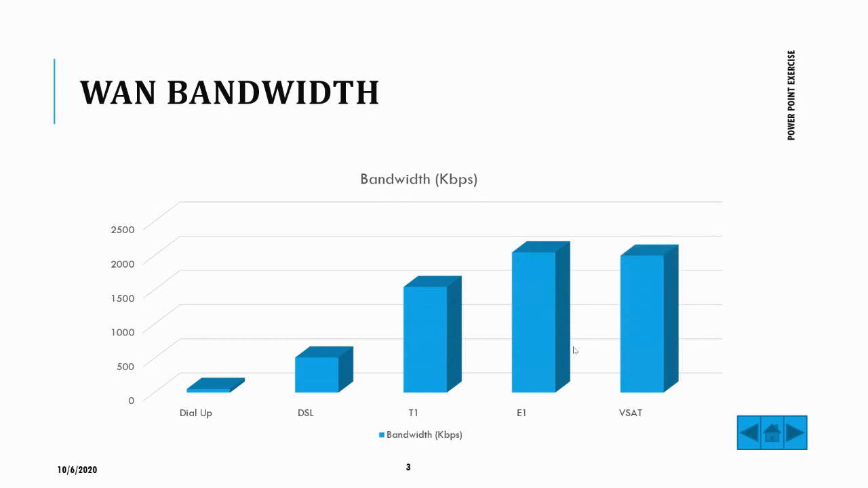
{"action": "key", "text": "Escape"}
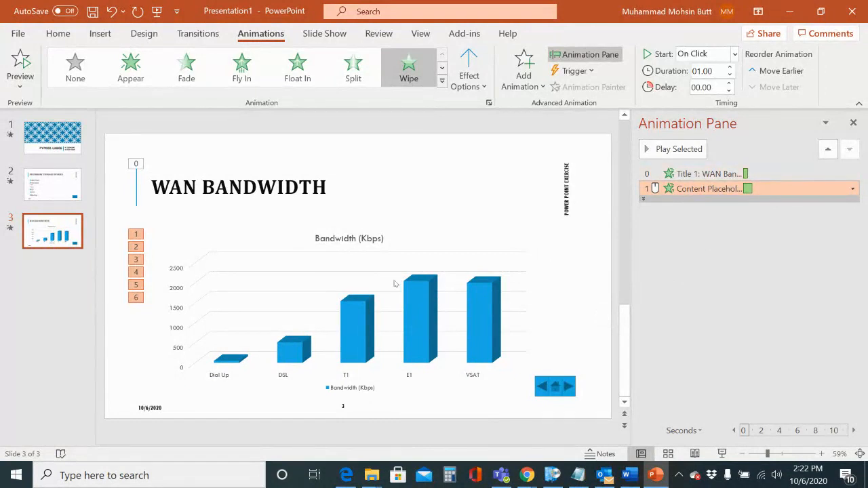
- Add a new Title and Content slide after the WAN Bandwidth slide
{"action": "left_click", "coordinate": [59, 34]}
{"action": "left_click", "coordinate": [84, 82]}
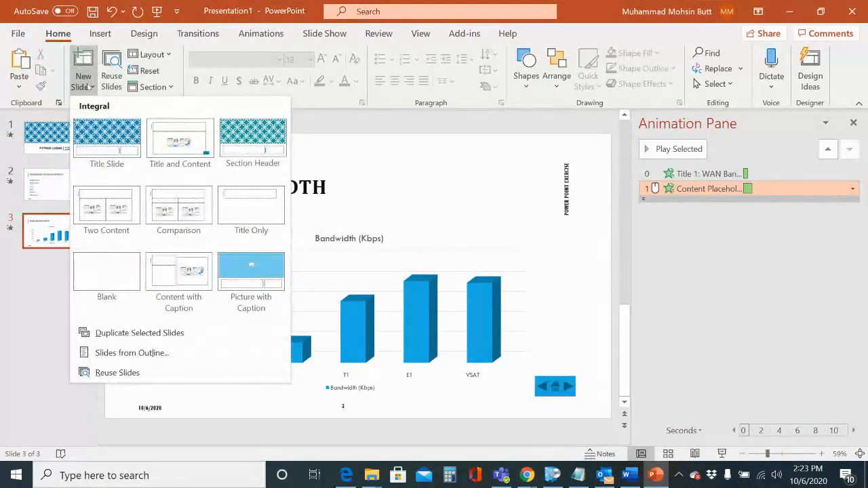
{"action": "left_click", "coordinate": [159, 141]}
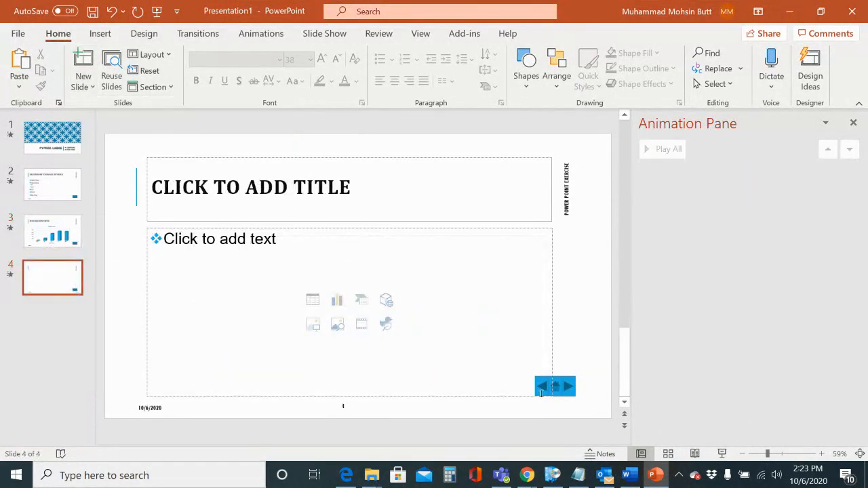
- Copy "Organization Chart" from item 14 of the Word exercise and paste it as text only into the new PowerPoint slide's title
{"action": "mouse_move", "coordinate": [630, 474]}
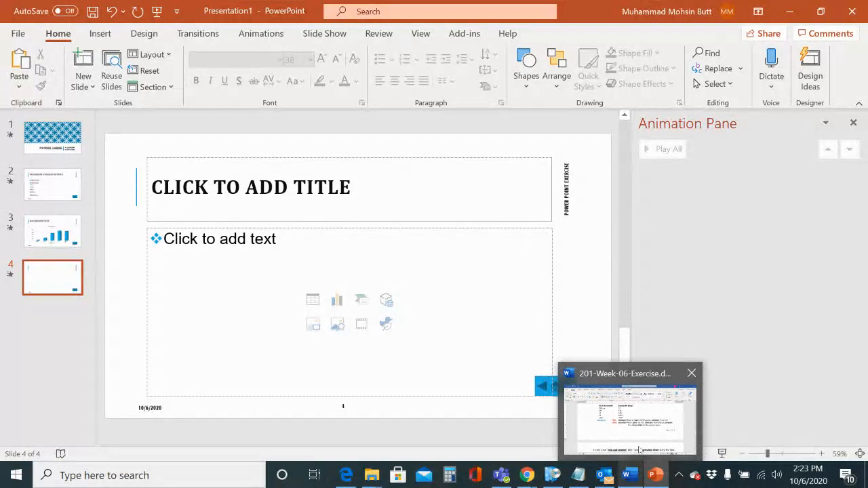
{"action": "left_click", "coordinate": [639, 449]}
{"action": "scroll", "coordinate": [571, 376], "scroll_direction": "down", "scroll_amount": 3}
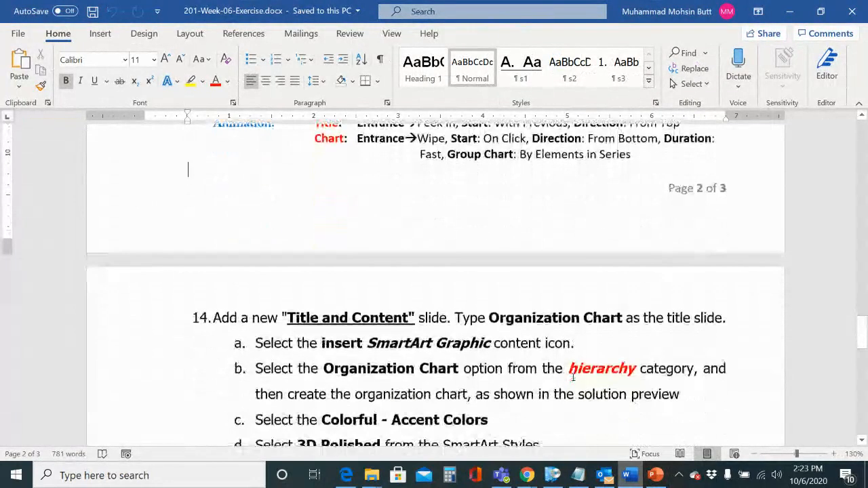
{"action": "left_click_drag", "start_coordinate": [490, 318], "coordinate": [618, 320]}
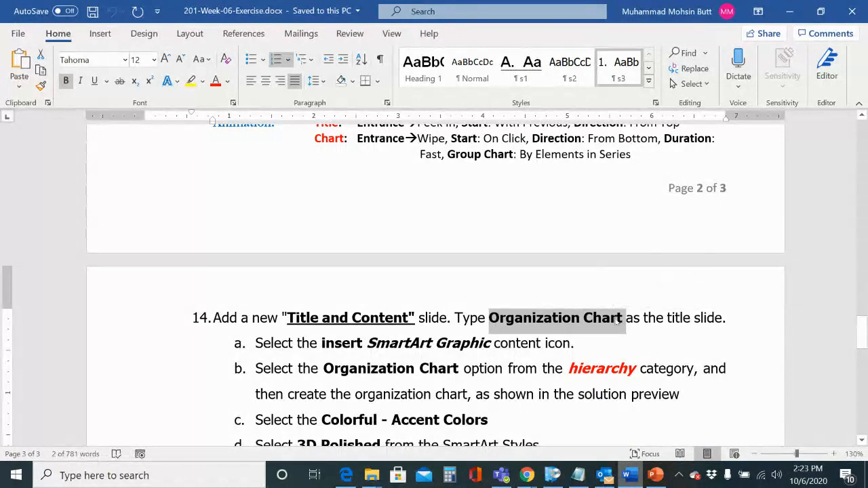
{"action": "key", "text": "alt+Tab"}
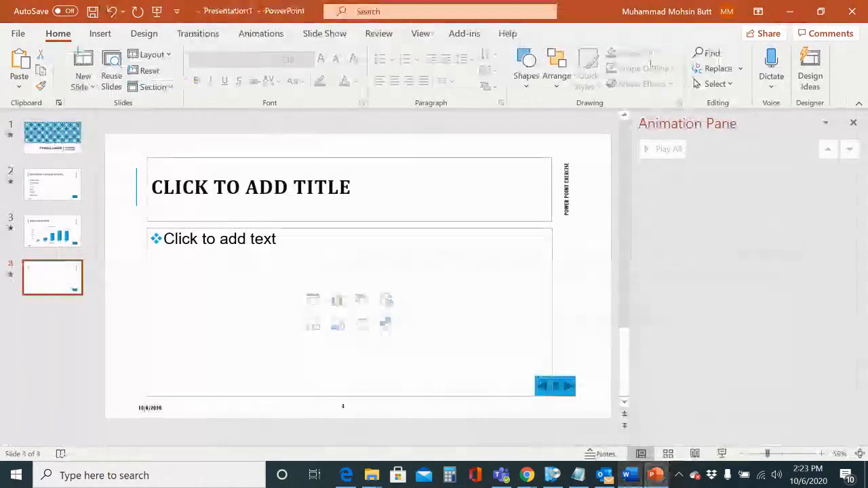
{"action": "left_click", "coordinate": [217, 197]}
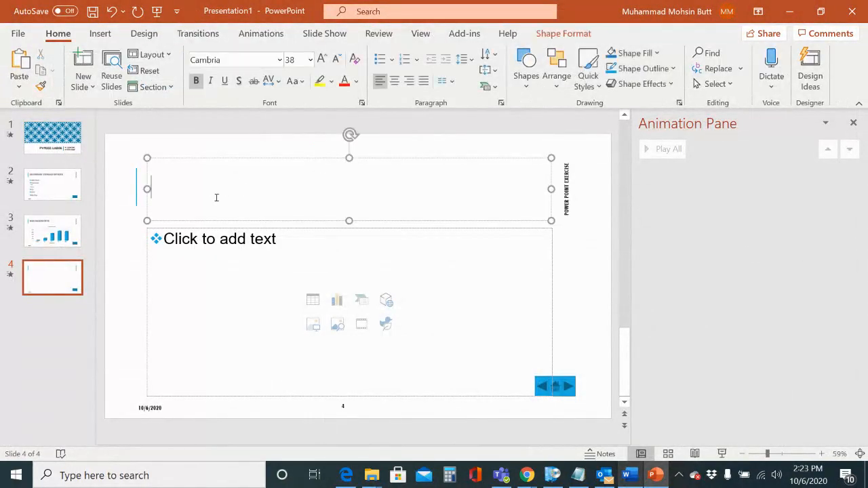
{"action": "right_click", "coordinate": [216, 196]}
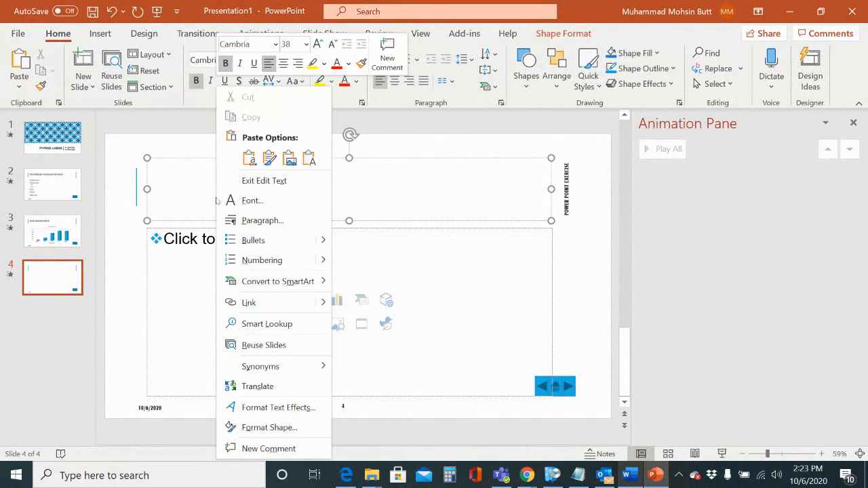
{"action": "left_click", "coordinate": [305, 161]}
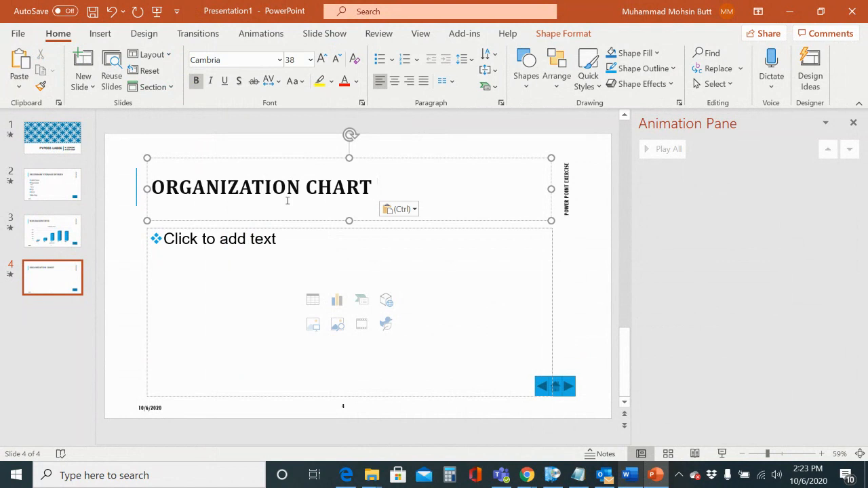
- Switch to the 201-Week-06-Output PDF in Edge and examine the layout of the Organization Chart slide
{"action": "left_click", "coordinate": [346, 475]}
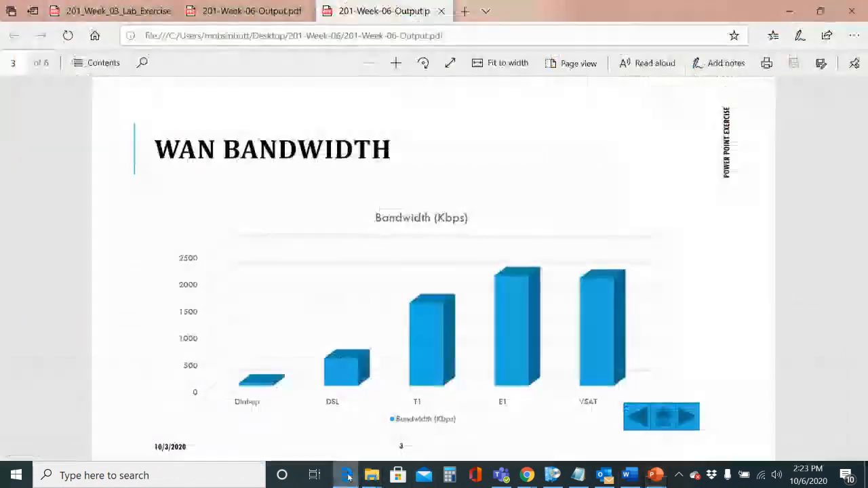
{"action": "left_click", "coordinate": [686, 416]}
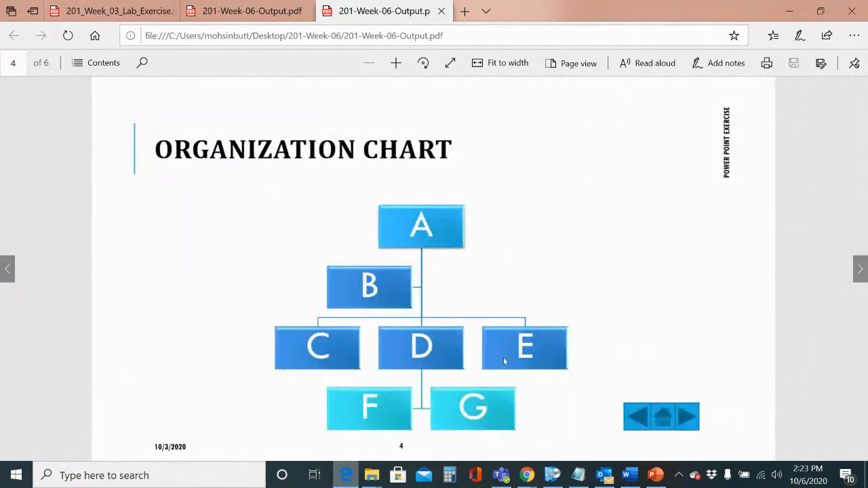
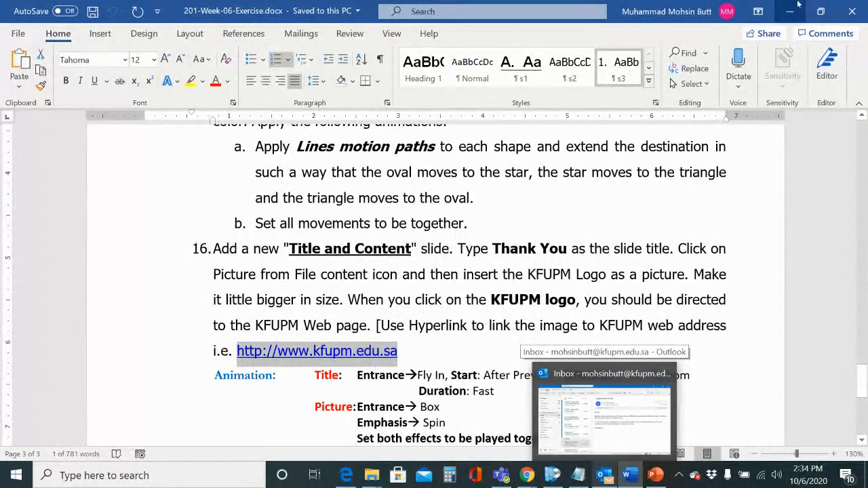
{"action": "left_click", "coordinate": [555, 325]}
{"action": "left_click", "coordinate": [798, 8]}
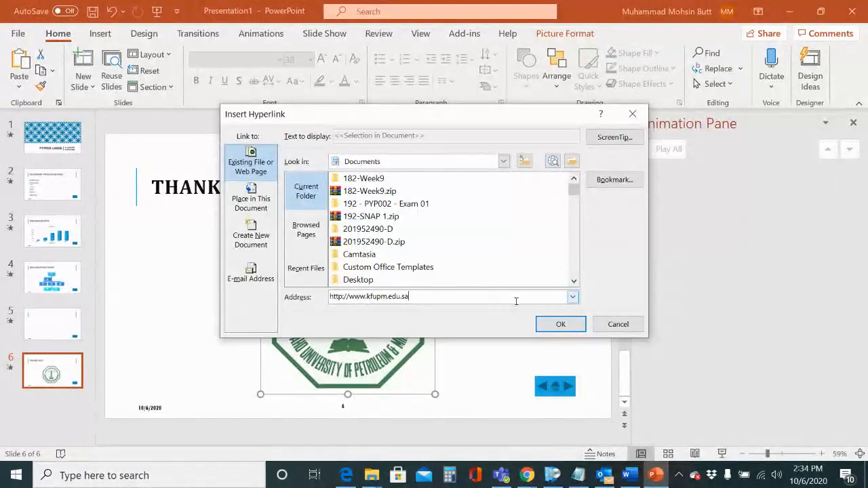
{"action": "left_click", "coordinate": [552, 330]}
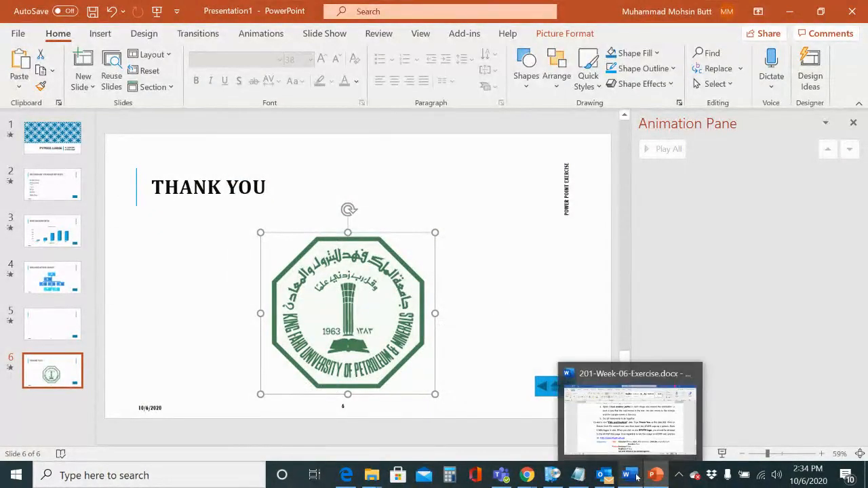
- Check the Word exercise for the entrance and emphasis effects required for the Thank You slide's picture
{"action": "left_click", "coordinate": [636, 476]}
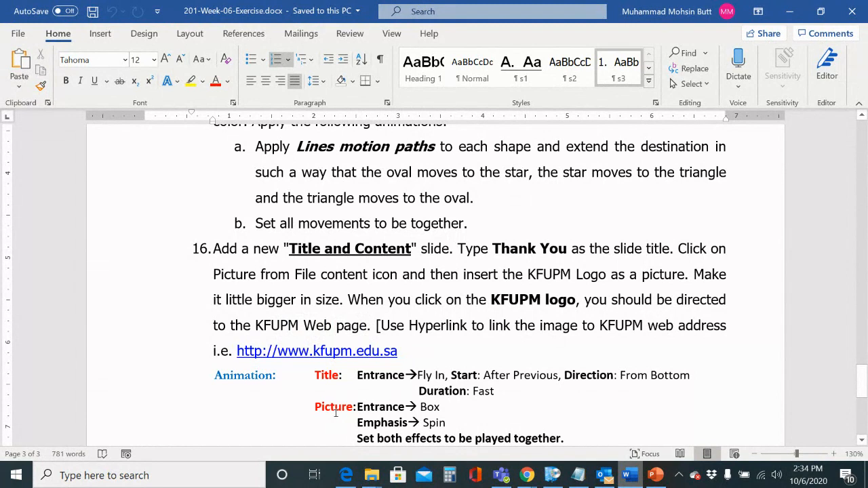
{"action": "left_click", "coordinate": [335, 410]}
{"action": "double_click", "coordinate": [335, 409]}
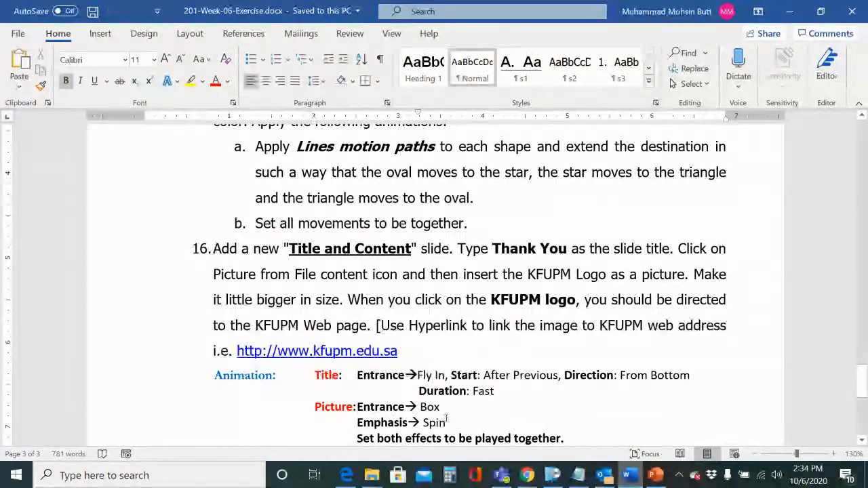
{"action": "double_click", "coordinate": [430, 406]}
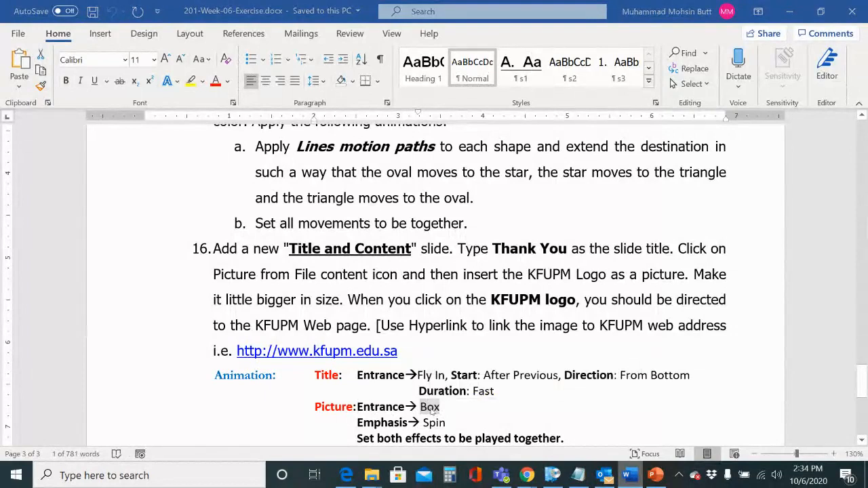
- Back in PowerPoint, add the Box entrance effect to the KFUPM logo on the Thank You slide
{"action": "key", "text": "alt+Tab"}
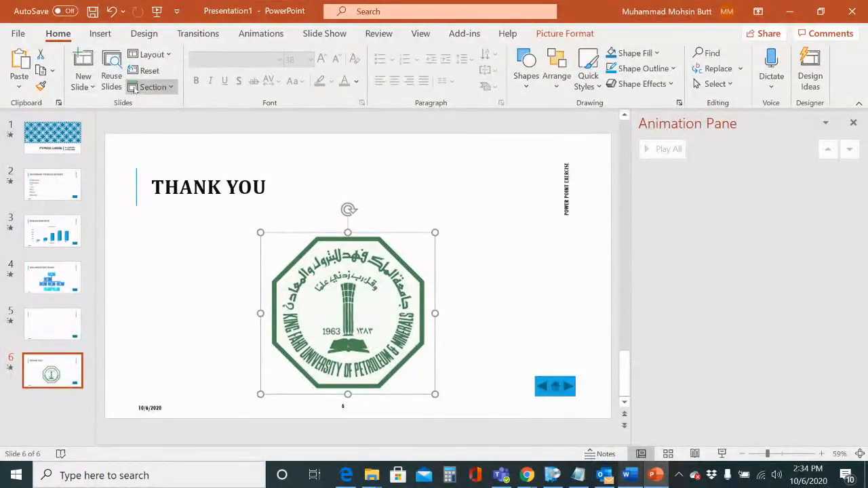
{"action": "left_click", "coordinate": [266, 35]}
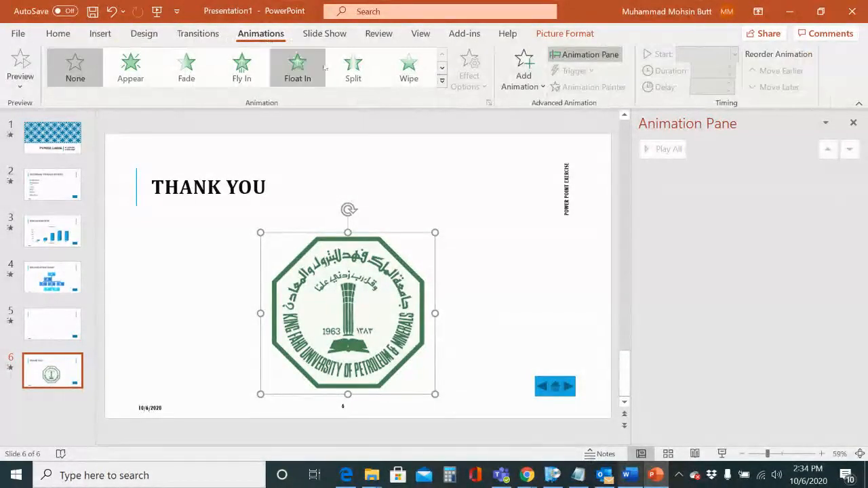
{"action": "left_click", "coordinate": [534, 86]}
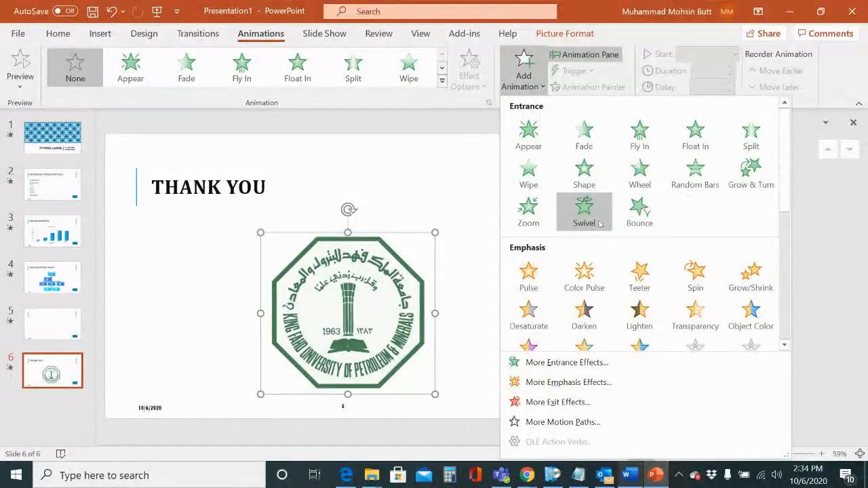
{"action": "left_click", "coordinate": [560, 362]}
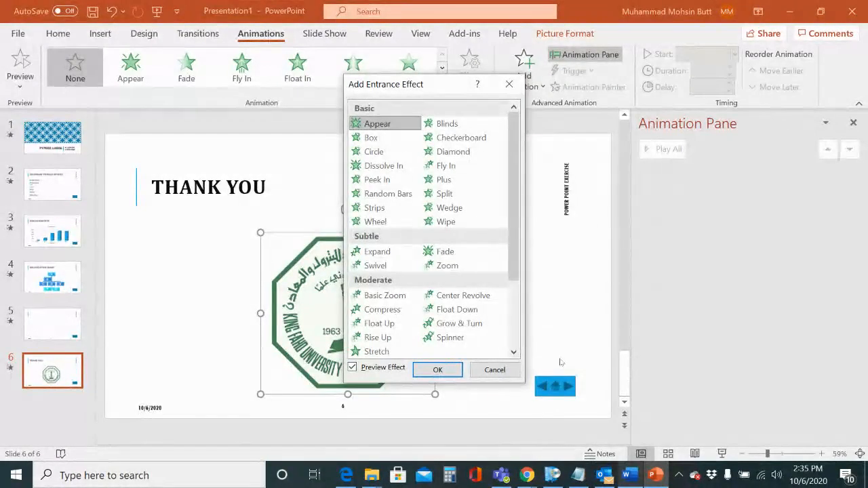
{"action": "key", "text": "Down"}
{"action": "key", "text": "Down"}
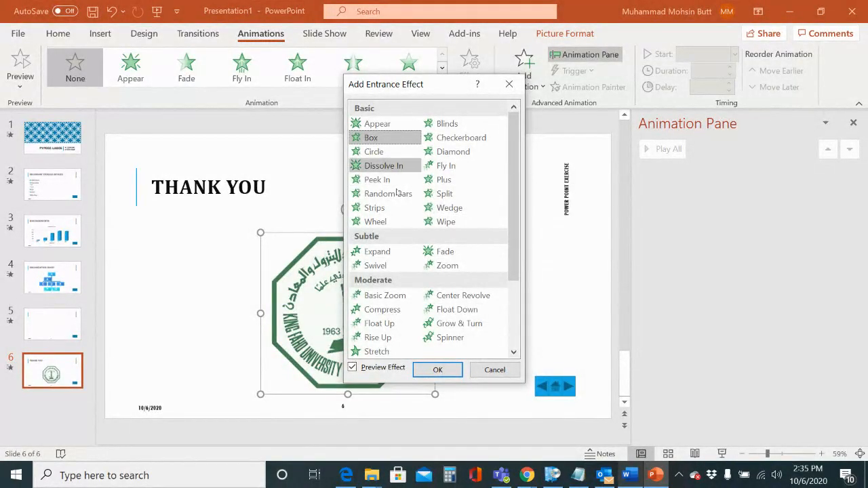
{"action": "left_click", "coordinate": [438, 370]}
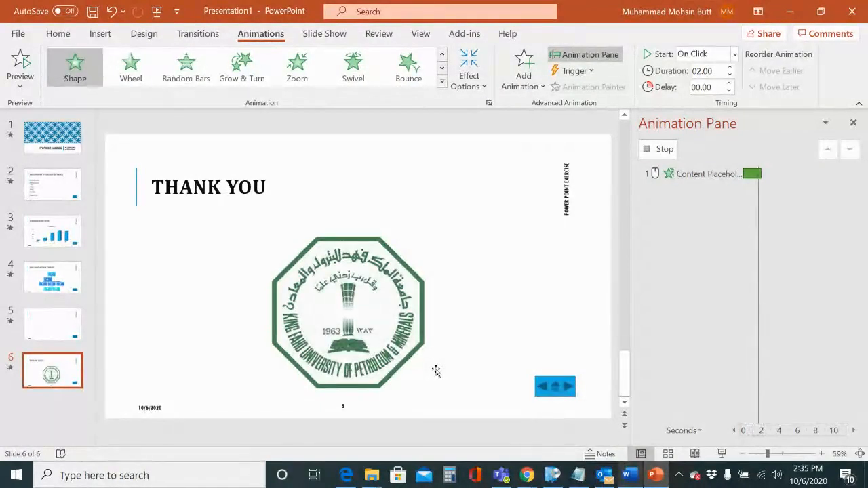
- Switch to the Word exercise and check which emphasis effect the Thank You slide's picture requires
{"action": "key", "text": "alt+Tab"}
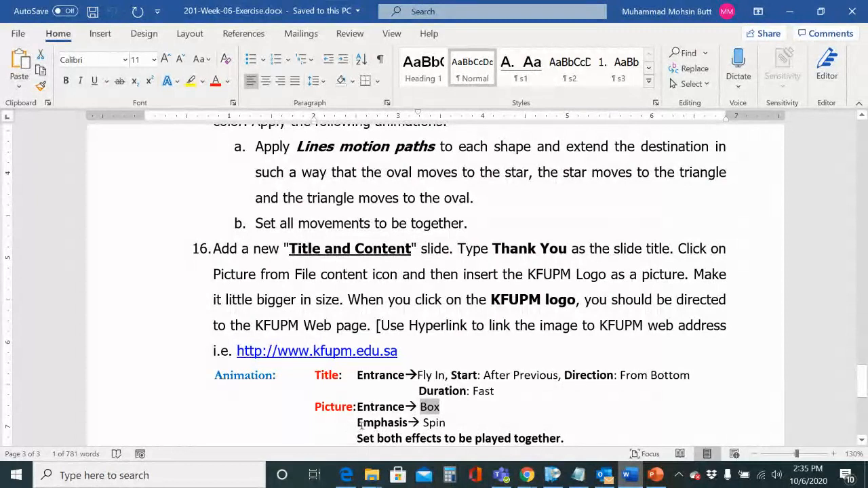
{"action": "left_click_drag", "start_coordinate": [358, 422], "coordinate": [446, 423]}
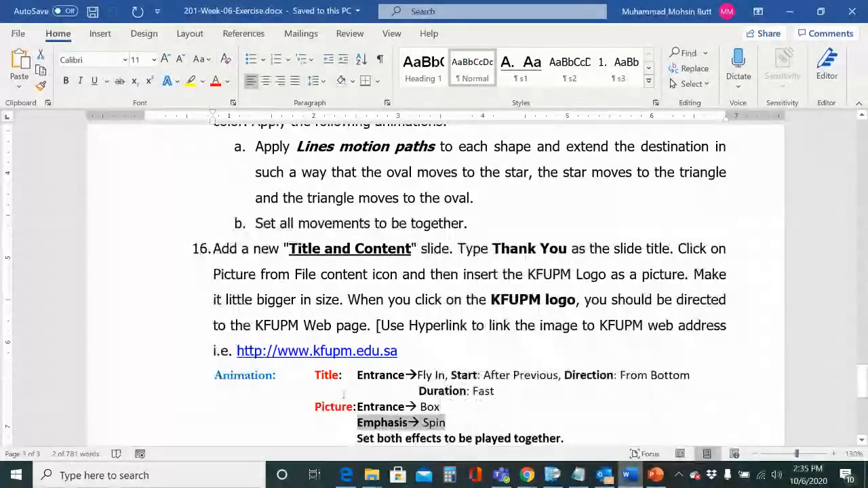
{"action": "left_click", "coordinate": [325, 406]}
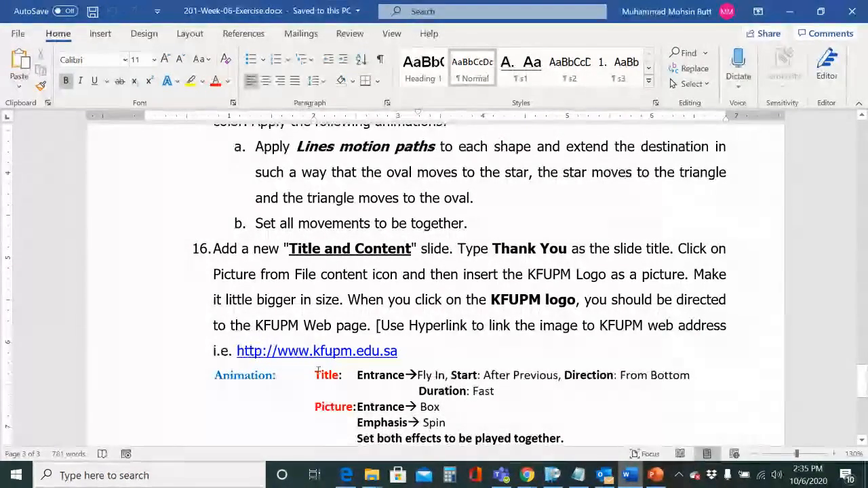
{"action": "double_click", "coordinate": [333, 407]}
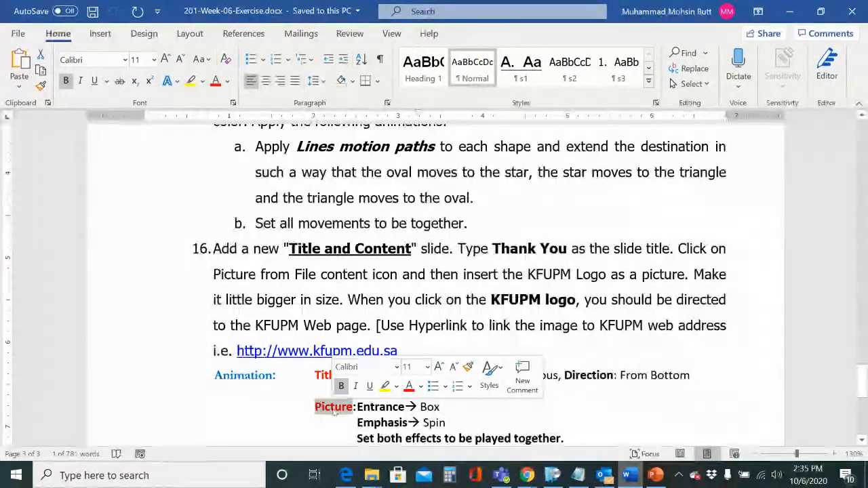
{"action": "double_click", "coordinate": [373, 422]}
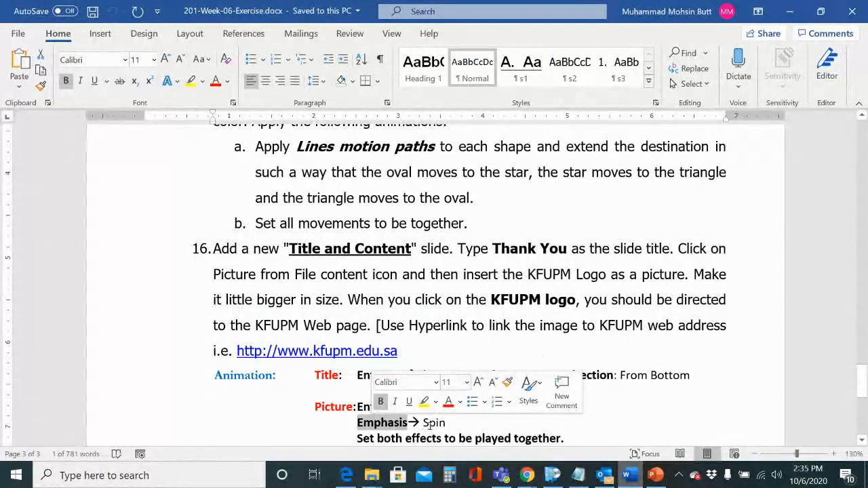
{"action": "double_click", "coordinate": [432, 423]}
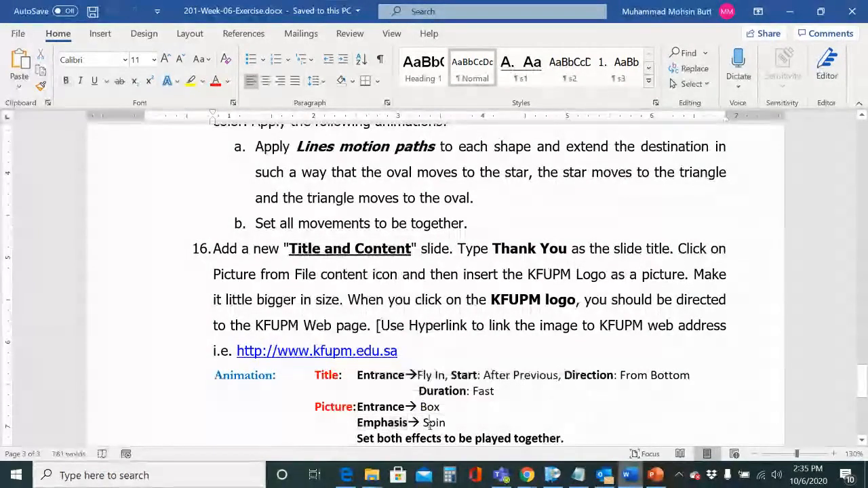
- Return to PowerPoint, add the Spin emphasis effect to the KFUPM logo while keeping its entrance effect, and play the animations from the entrance effect
{"action": "left_click", "coordinate": [789, 11]}
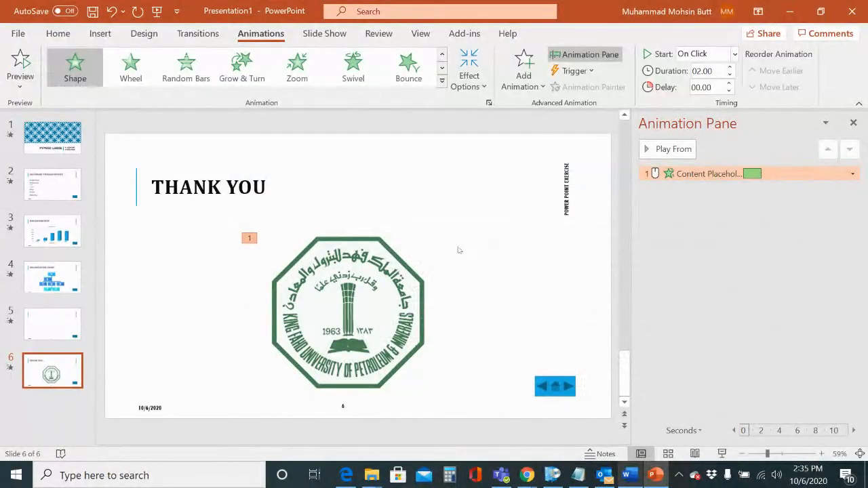
{"action": "left_click", "coordinate": [354, 276]}
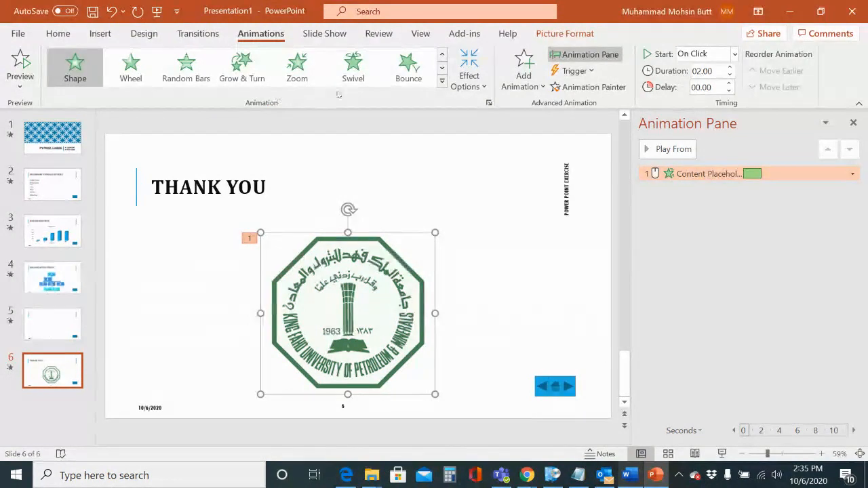
{"action": "left_click", "coordinate": [442, 82]}
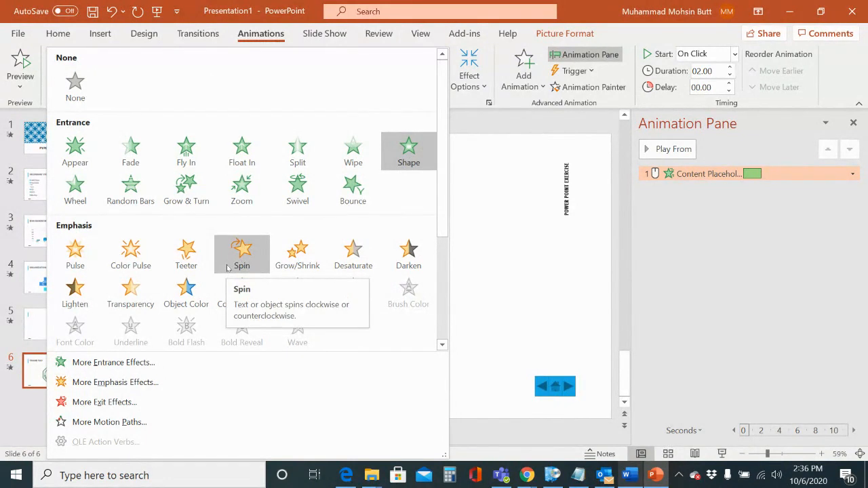
{"action": "left_click", "coordinate": [474, 264]}
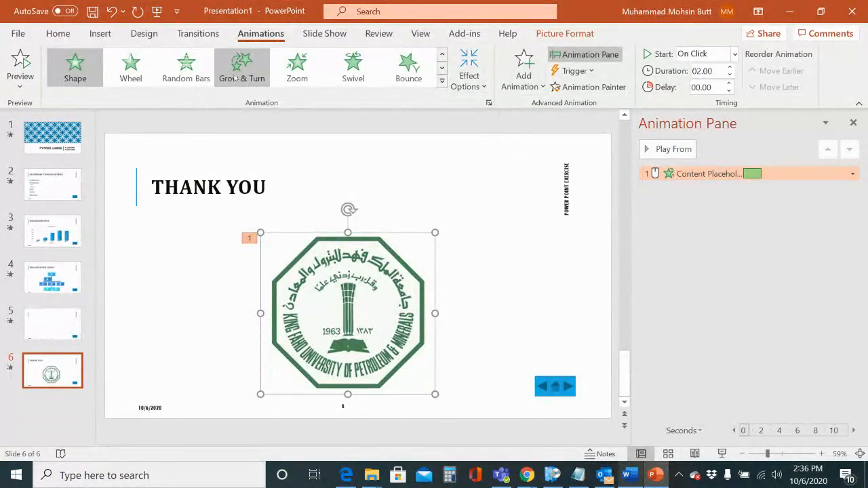
{"action": "left_click", "coordinate": [523, 75]}
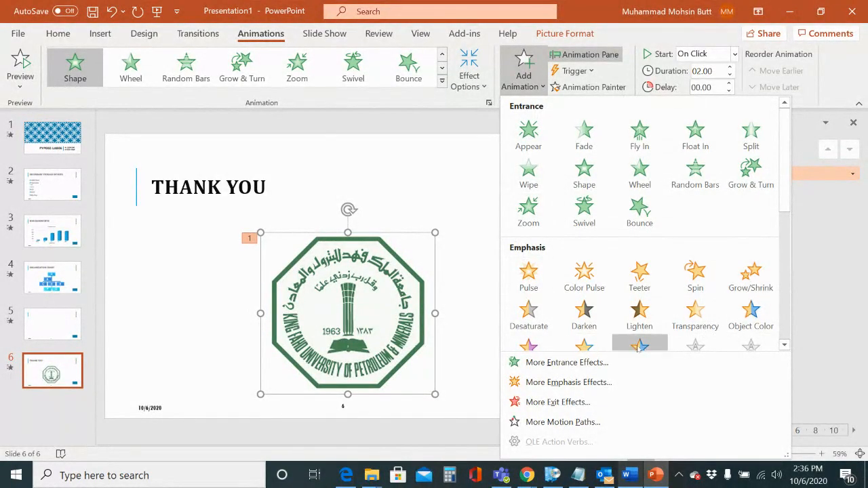
{"action": "left_click", "coordinate": [691, 280]}
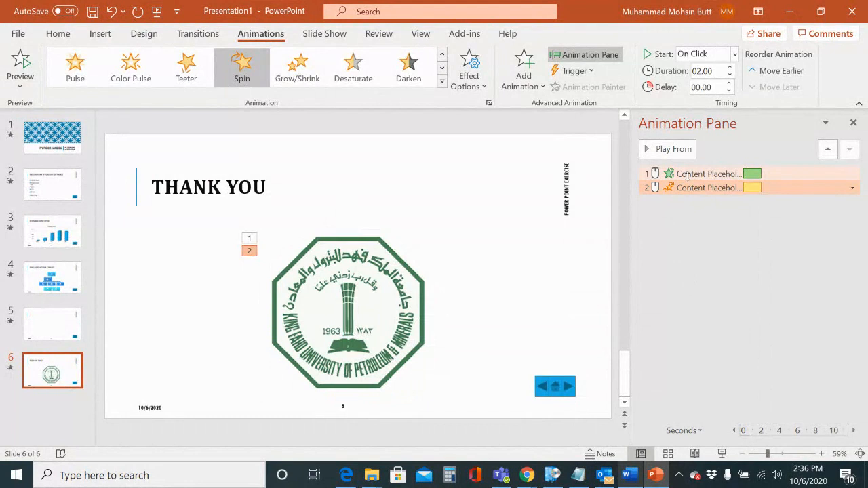
{"action": "left_click", "coordinate": [687, 175]}
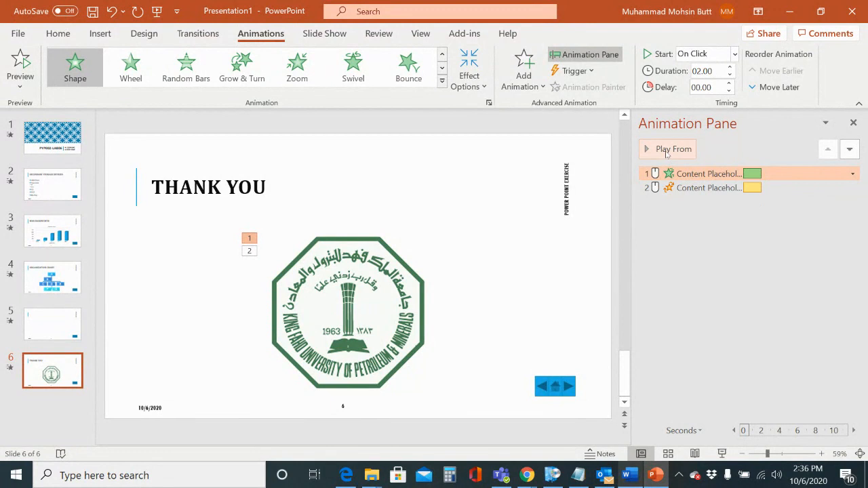
{"action": "left_click", "coordinate": [667, 150]}
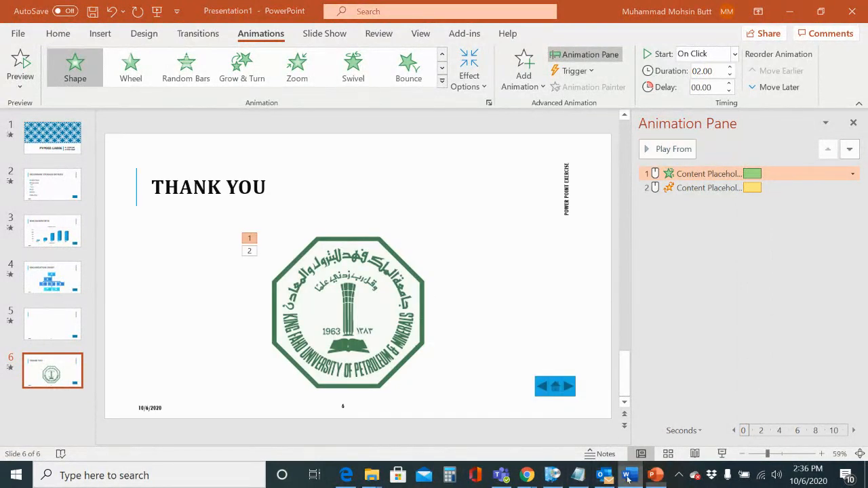
- Check the Word exercise for how the picture's two effects must be timed relative to each other
{"action": "left_click", "coordinate": [629, 474]}
{"action": "left_click", "coordinate": [416, 438]}
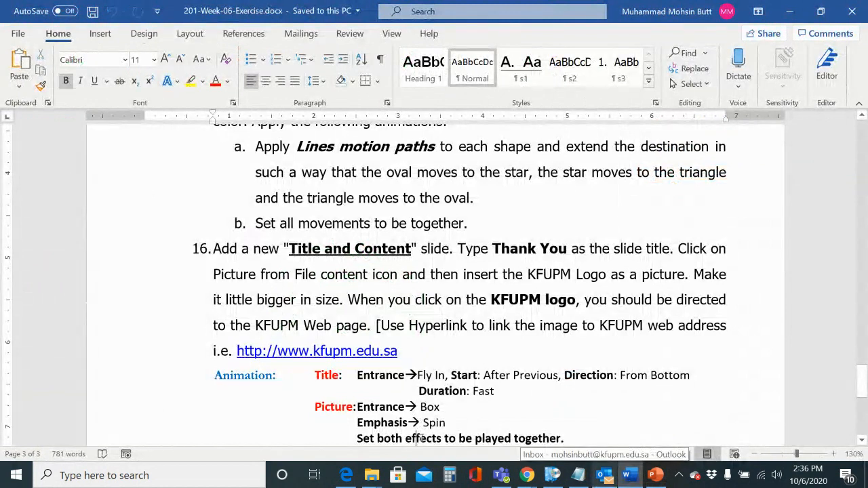
{"action": "double_click", "coordinate": [551, 438]}
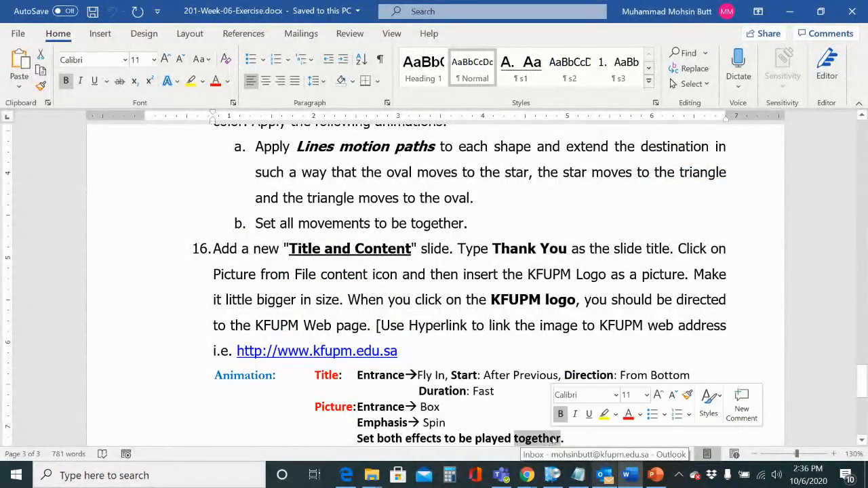
- Back in PowerPoint, open the start and timing options for the KFUPM logo's Spin effect
{"action": "left_click", "coordinate": [792, 7]}
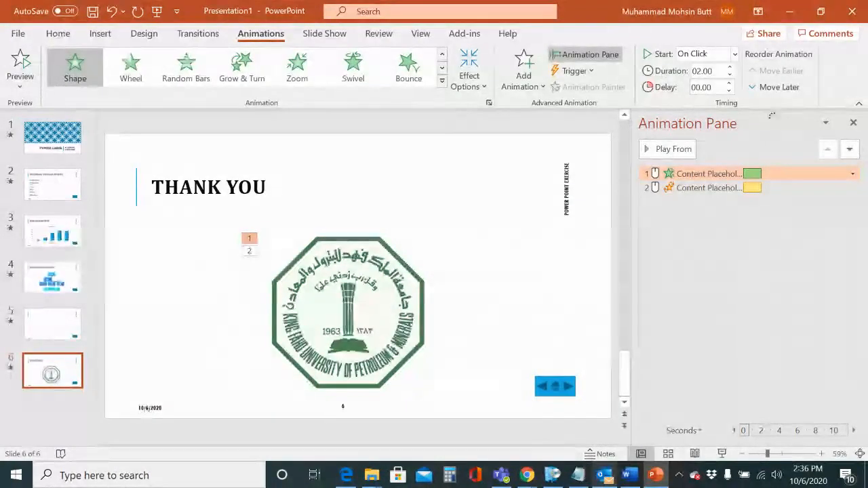
{"action": "left_click", "coordinate": [722, 188]}
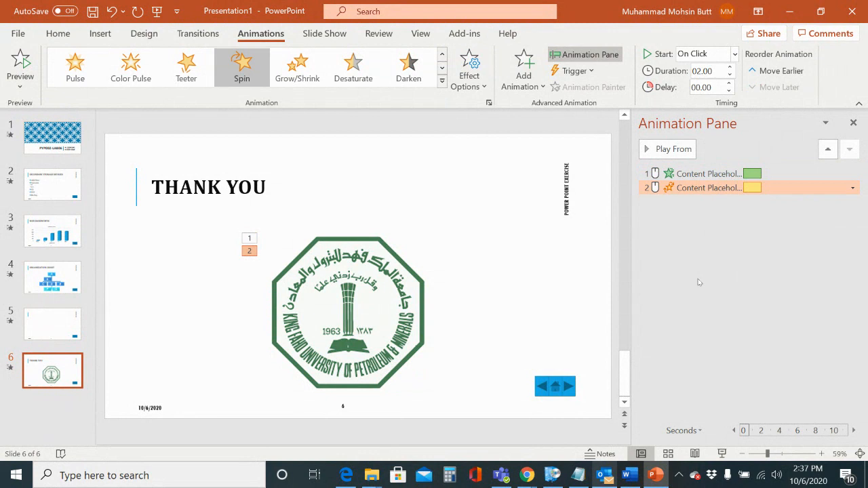
{"action": "left_click", "coordinate": [852, 189]}
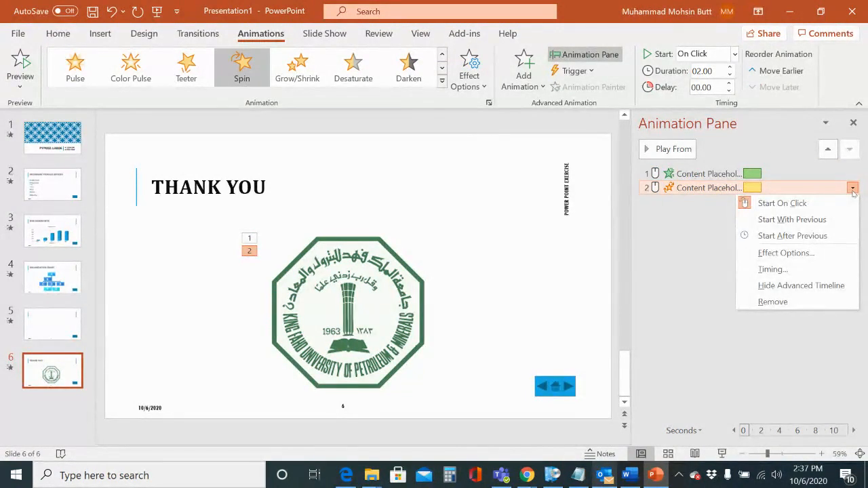